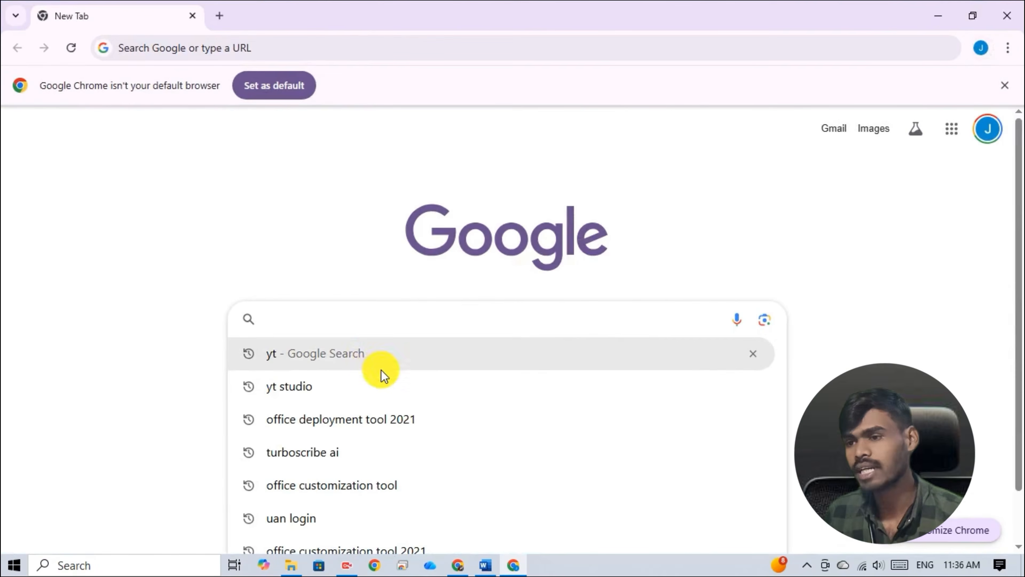
# - Search Google for "office customization tool" and open the Office Customization Tool deployment settings on config.office.com at the architecture options
pyautogui.click(369, 486)
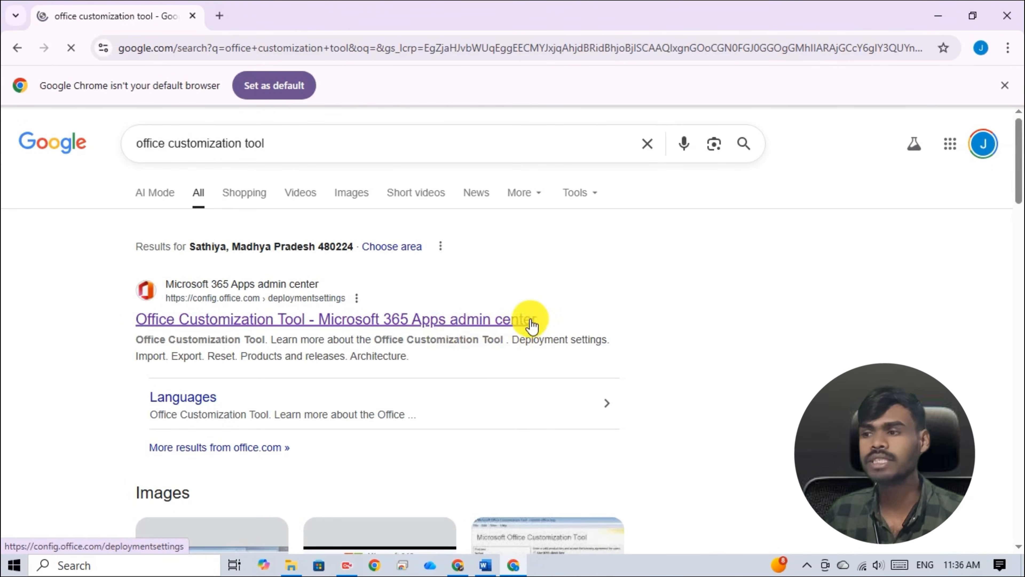
pyautogui.click(482, 327)
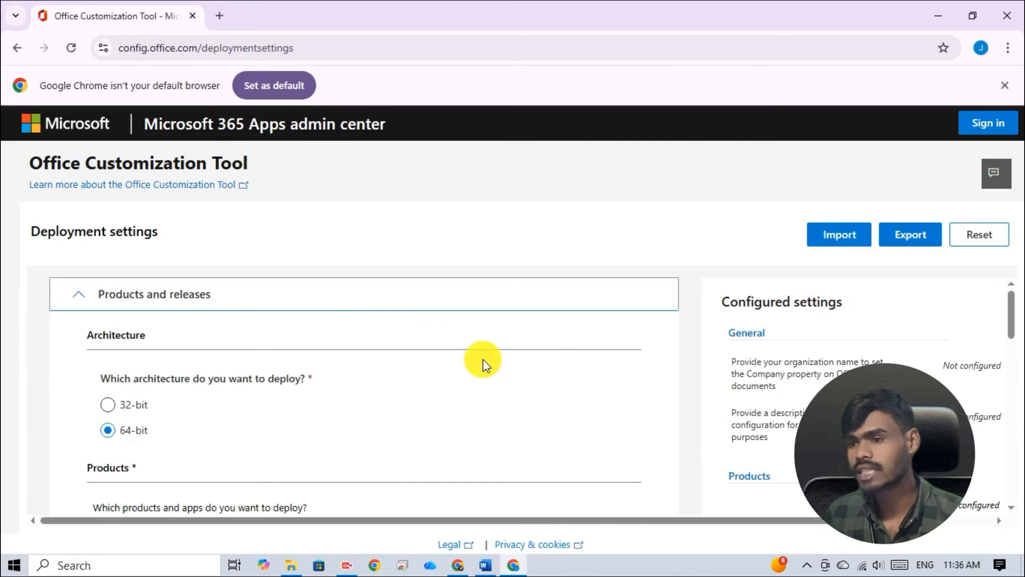
pyautogui.scroll(-2, 483, 358)
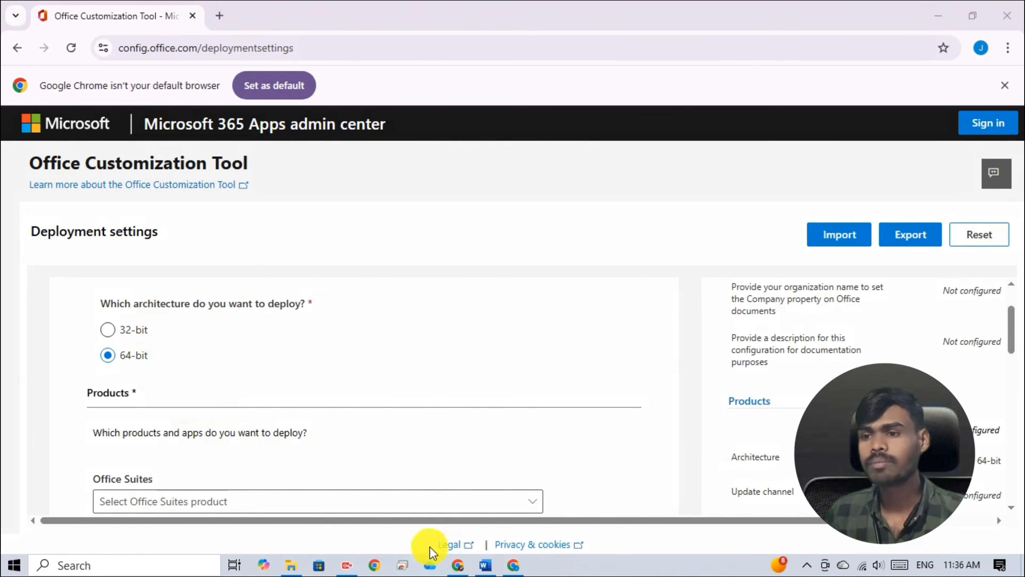
pyautogui.moveTo(152, 319); pyautogui.dragTo(214, 324)
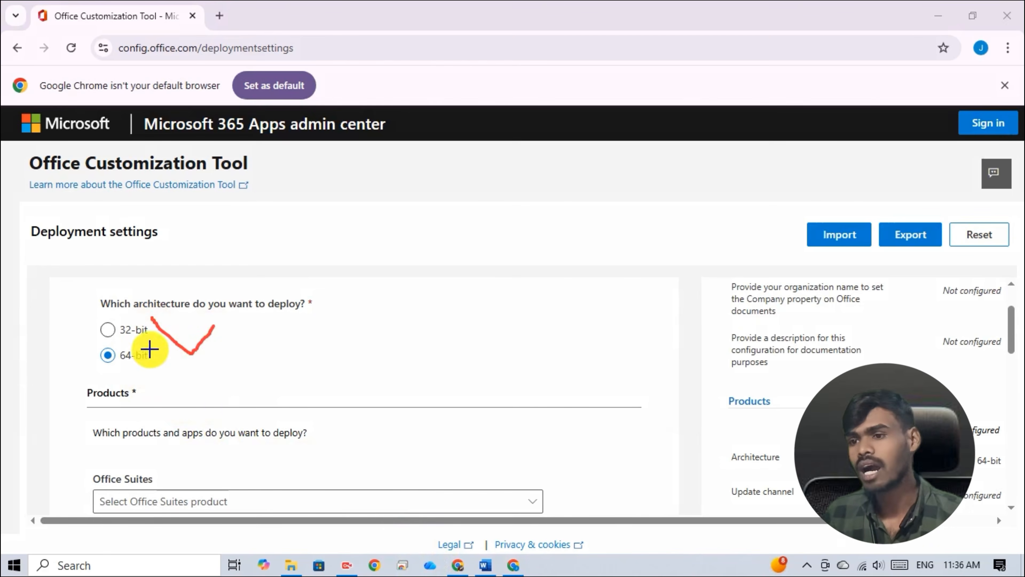
pyautogui.moveTo(149, 348); pyautogui.dragTo(190, 351)
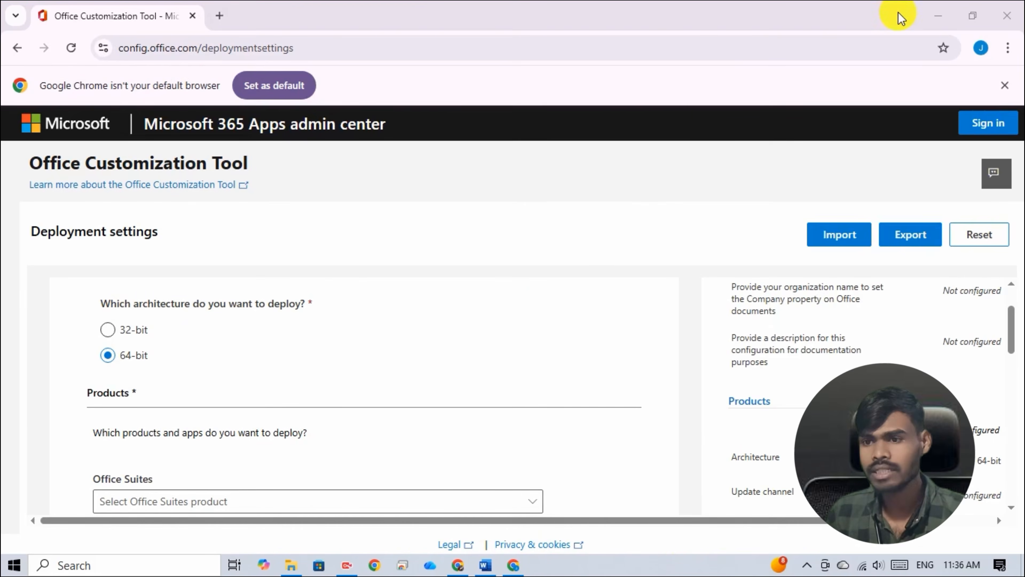
# - Minimize the browser, open the properties of This PC and check the system type in the device specifications
pyautogui.click(929, 19)
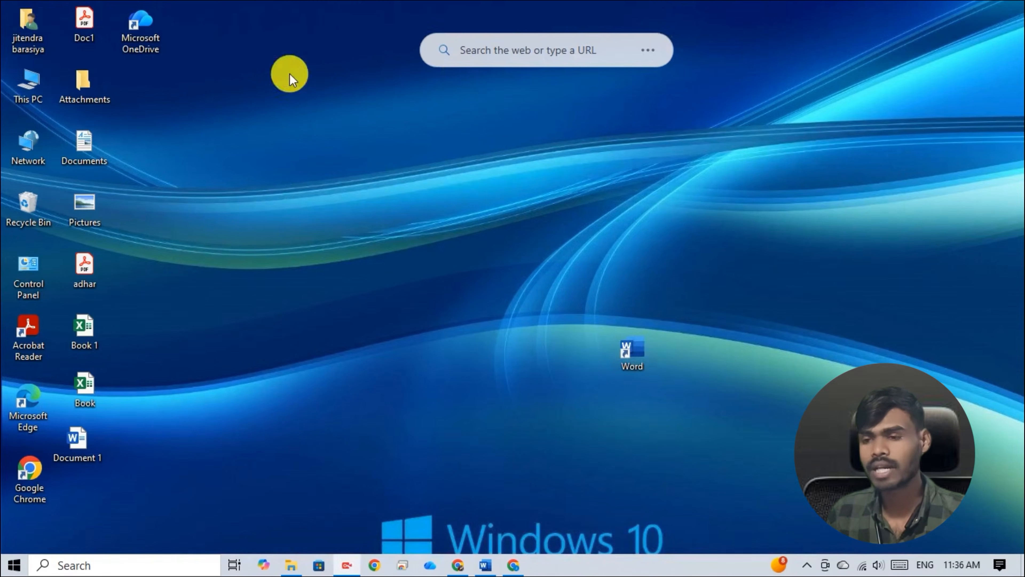
pyautogui.rightClick(46, 75)
pyautogui.click(101, 249)
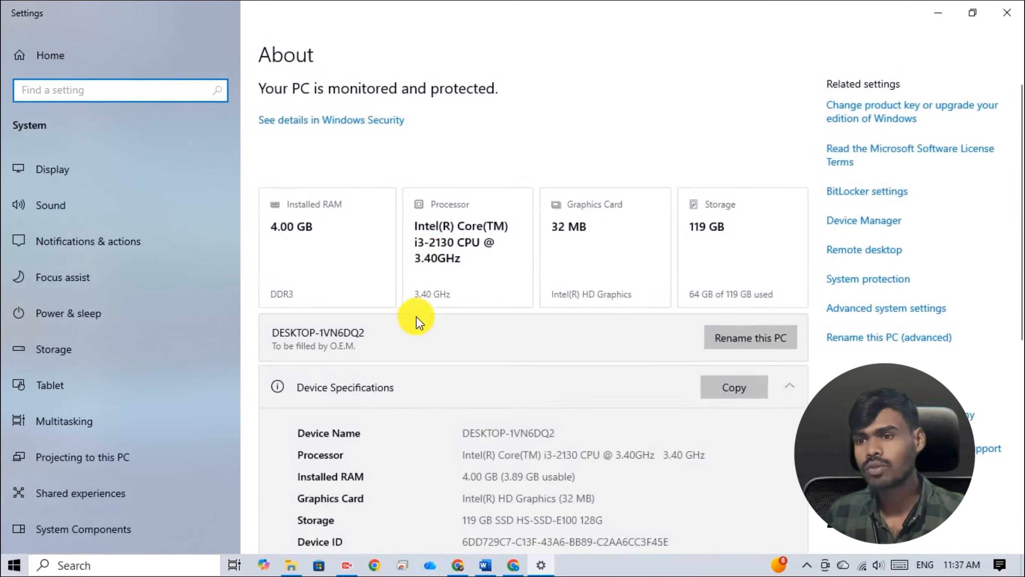
pyautogui.scroll(-8, 420, 323)
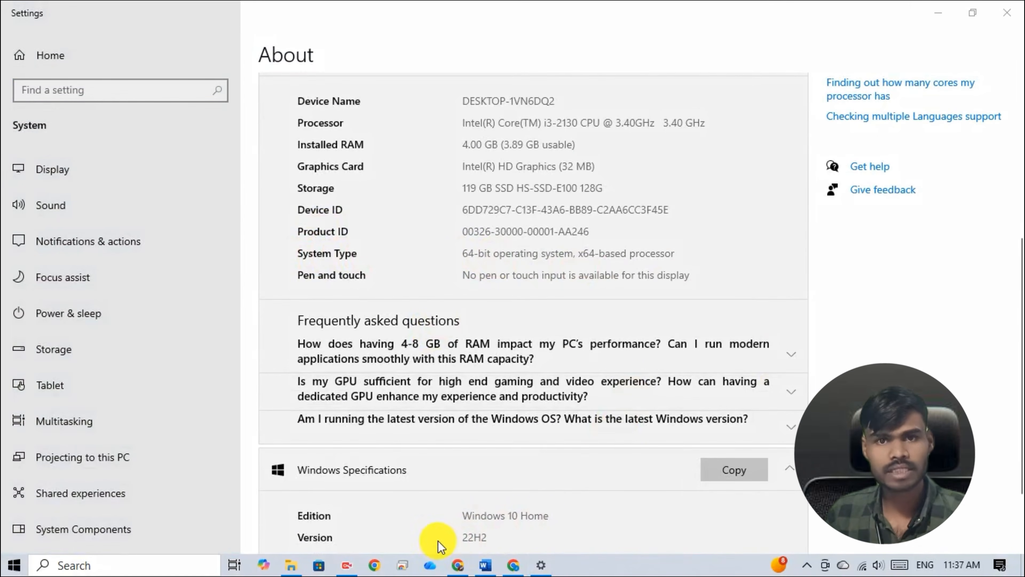
pyautogui.moveTo(673, 235); pyautogui.dragTo(721, 209)
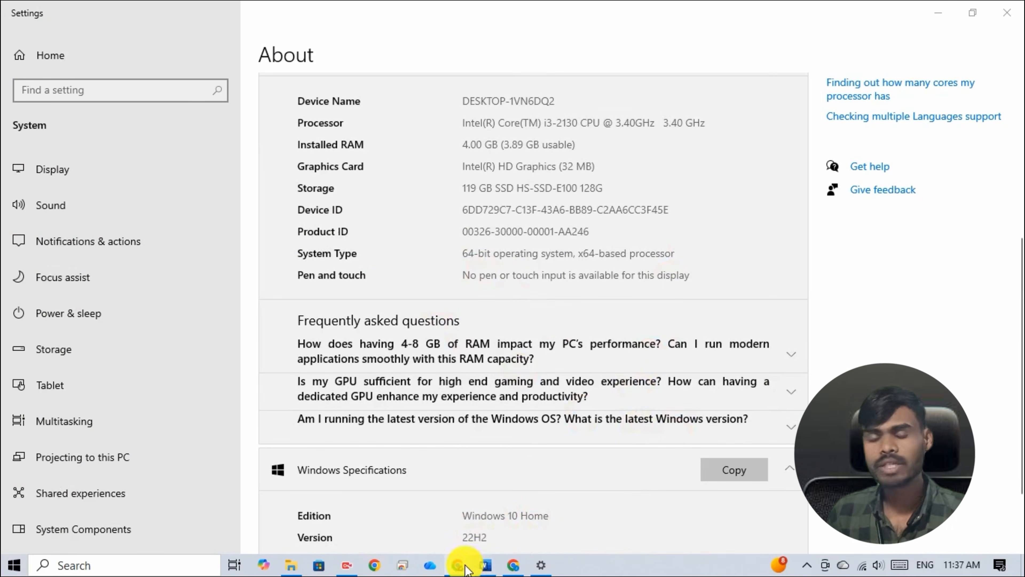
# - Switch back to Chrome, set the architecture to 64-bit and choose Office LTSC Professional Plus 2021 - Volume License as the Office suite
pyautogui.click(512, 565)
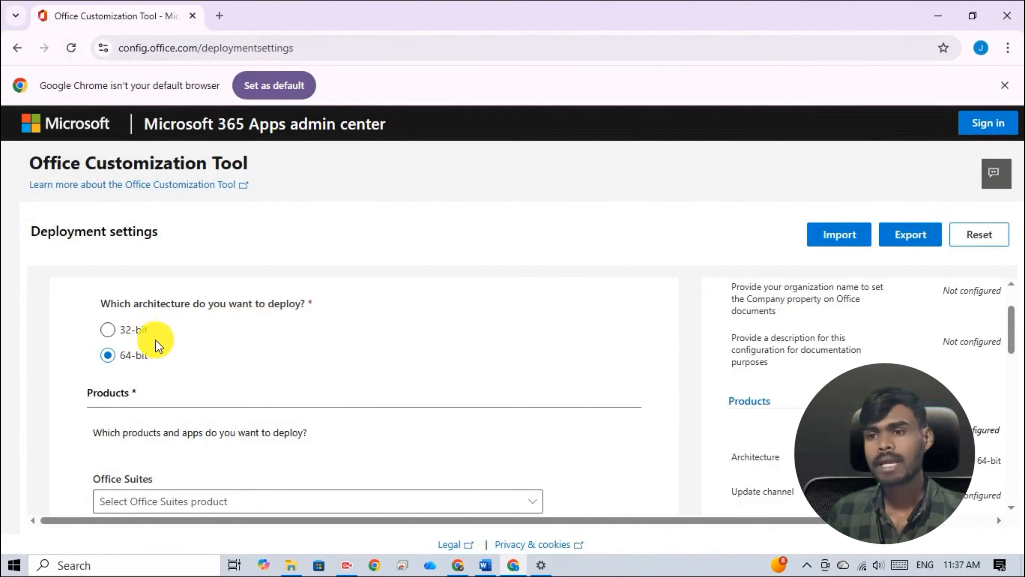
pyautogui.click(121, 337)
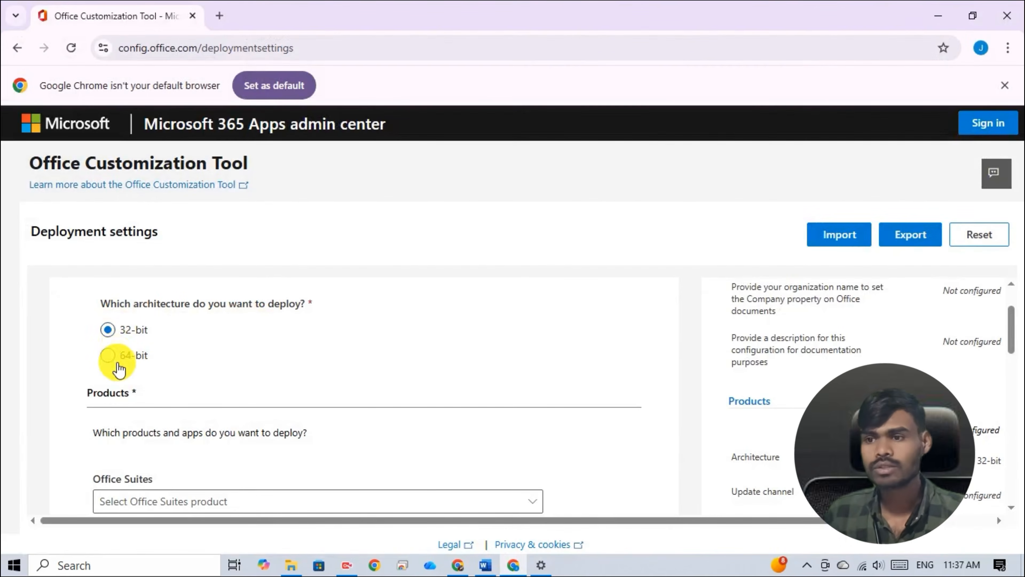
pyautogui.click(114, 357)
pyautogui.scroll(-3, 177, 348)
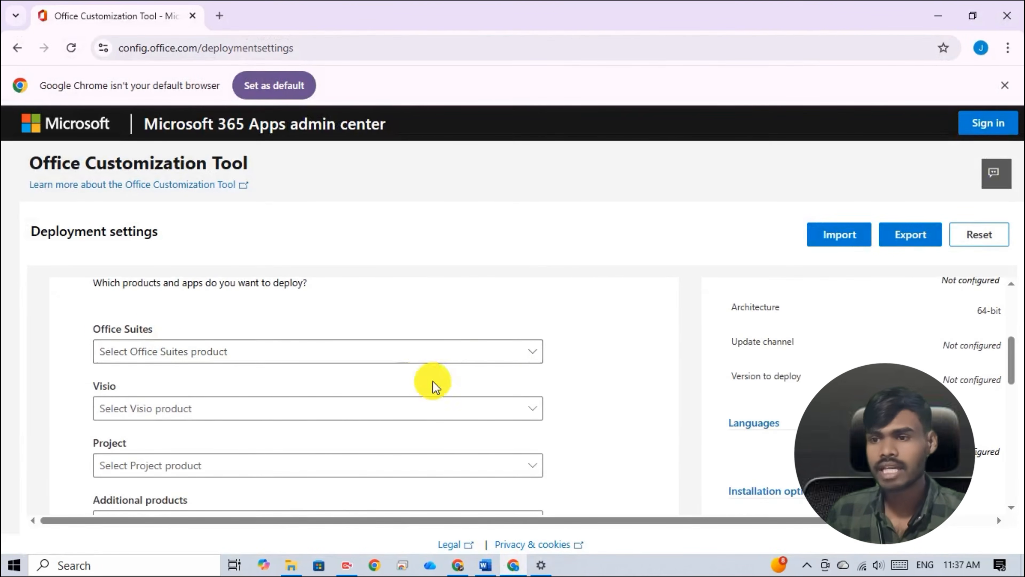
pyautogui.click(440, 357)
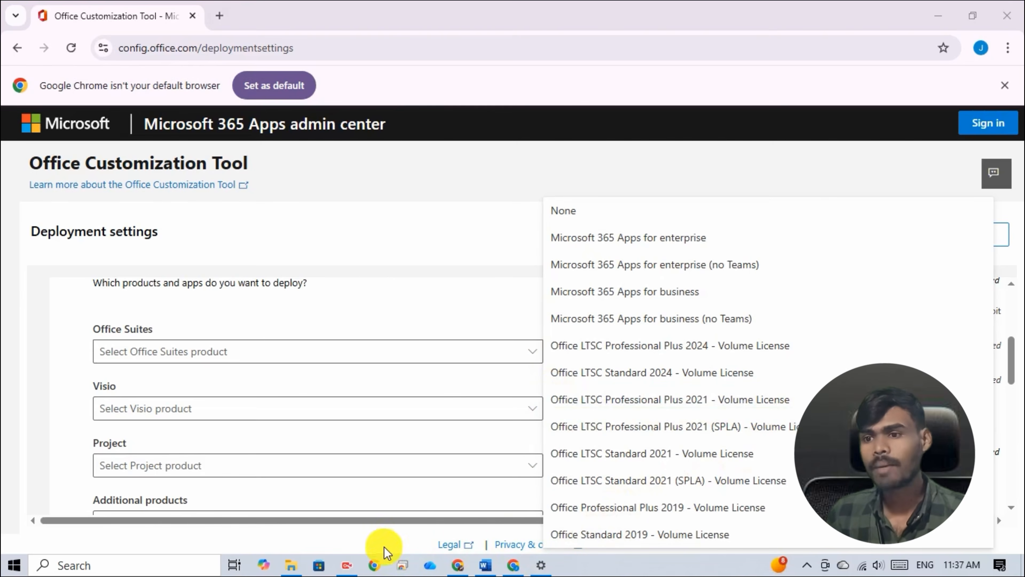
pyautogui.click(726, 399)
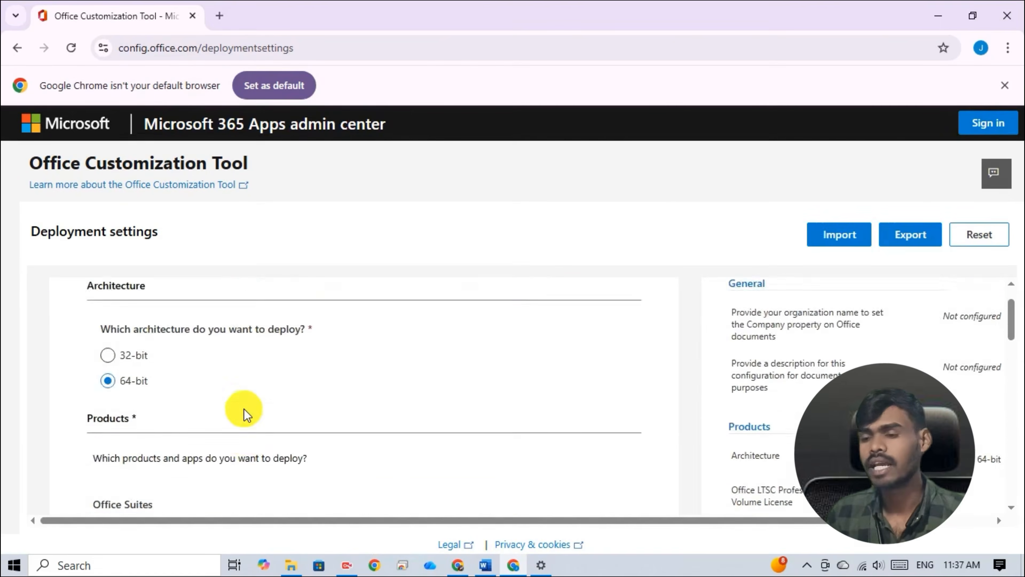
# - Exclude Access, OneNote, PowerPoint, Excel, OneDrive Desktop, Outlook (classic) and Publisher from the deployment, leaving only Word included, and continue to the language settings
pyautogui.scroll(-4, 243, 408)
pyautogui.scroll(-10, 243, 408)
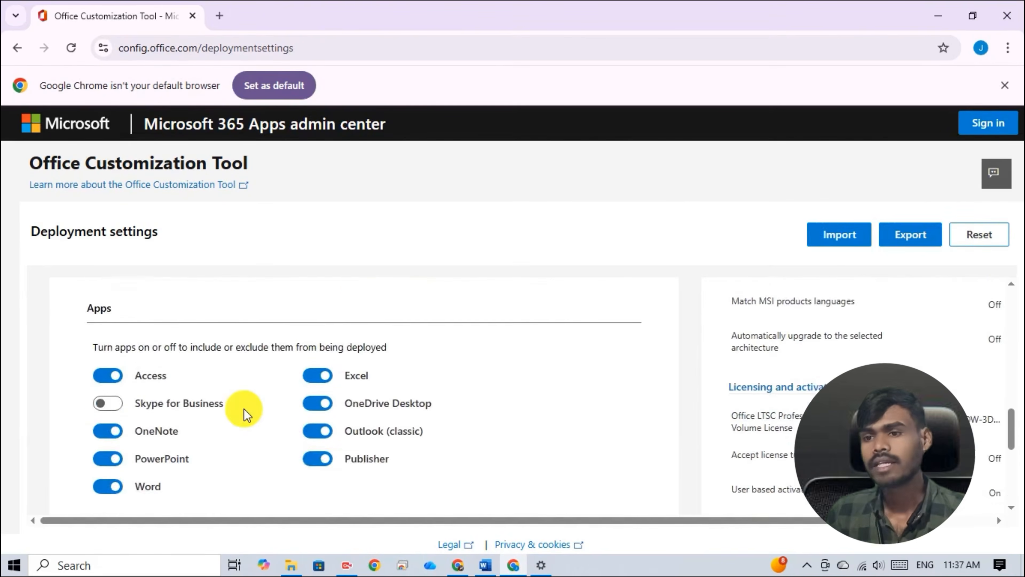
pyautogui.scroll(2, 244, 408)
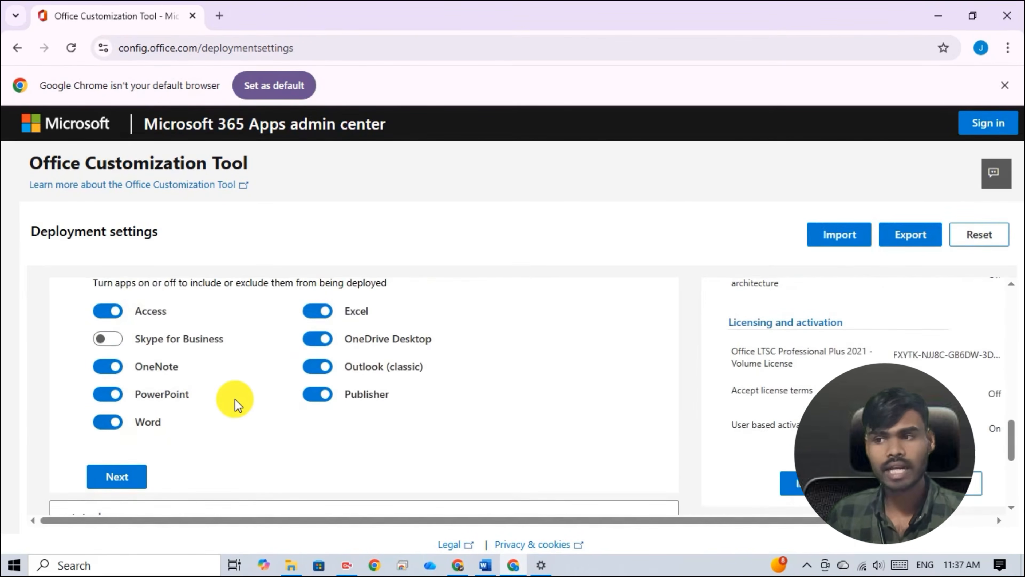
pyautogui.scroll(2, 234, 405)
pyautogui.scroll(-2, 235, 402)
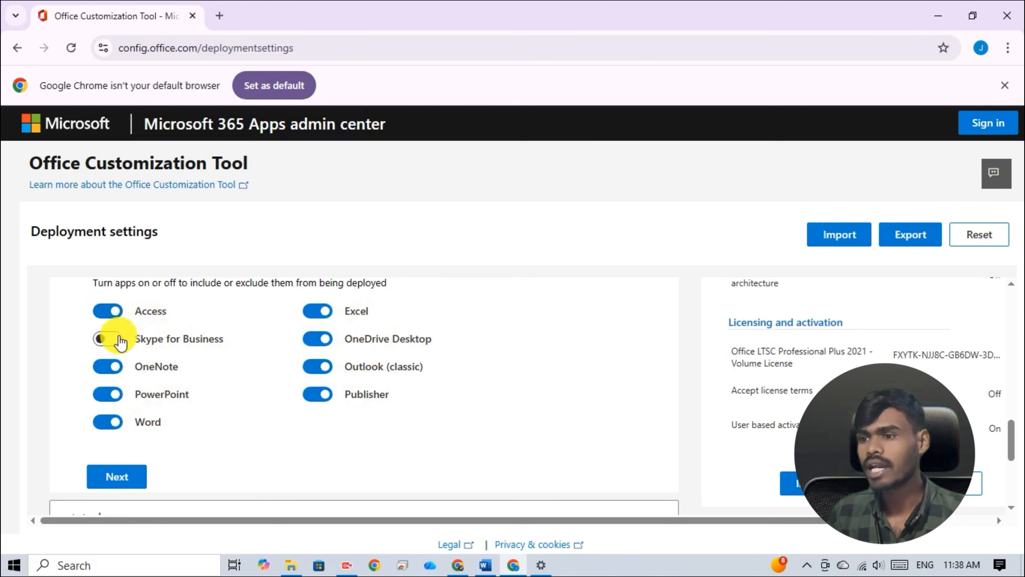
pyautogui.click(108, 311)
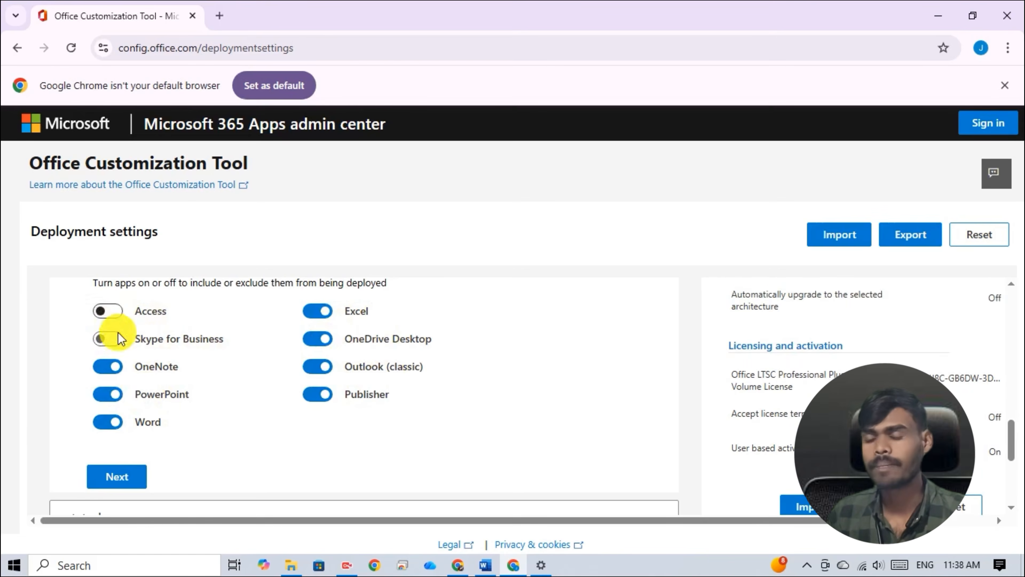
pyautogui.click(105, 371)
pyautogui.click(105, 394)
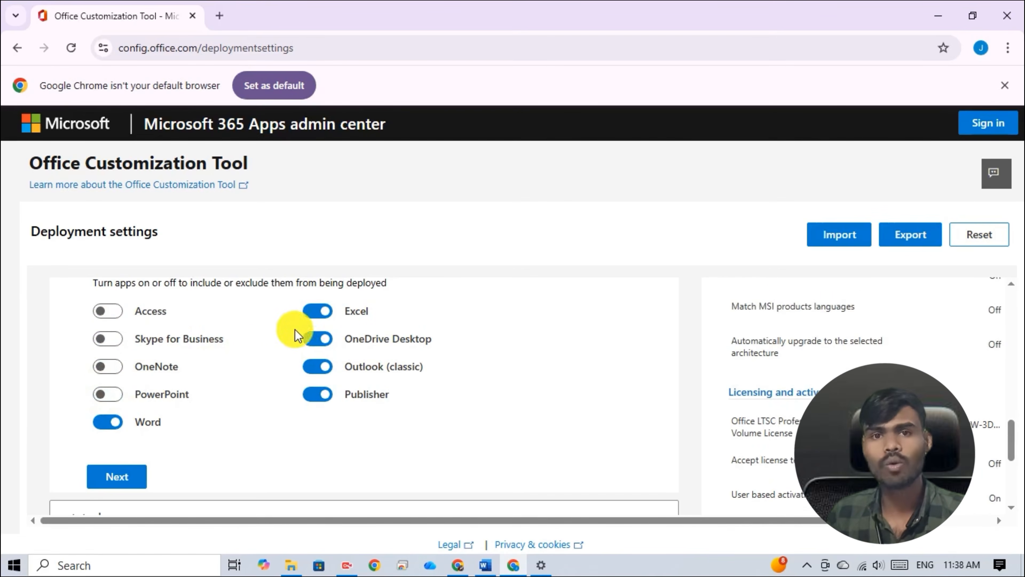
pyautogui.click(318, 311)
pyautogui.click(317, 338)
pyautogui.click(318, 367)
pyautogui.click(318, 394)
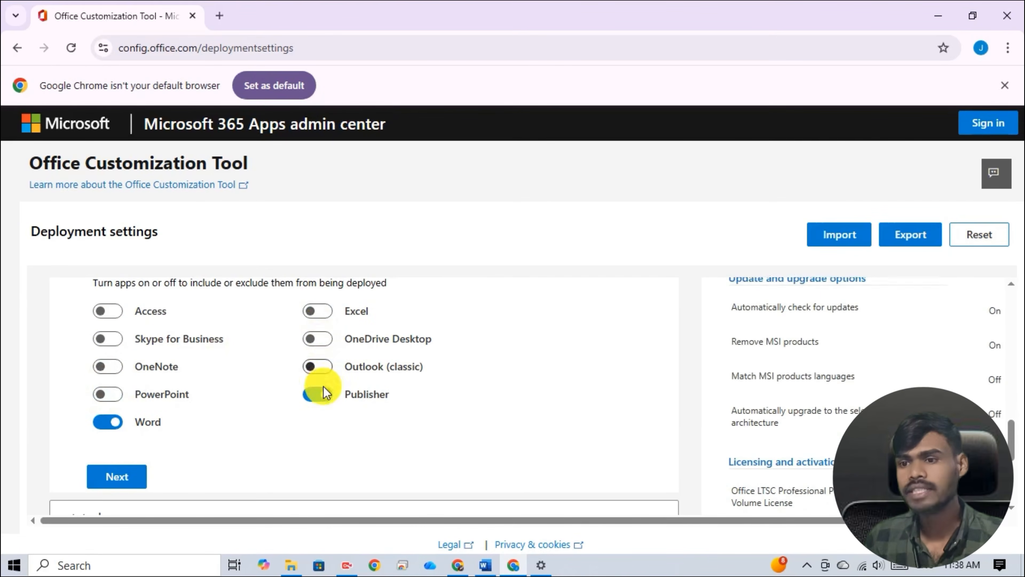
pyautogui.click(117, 477)
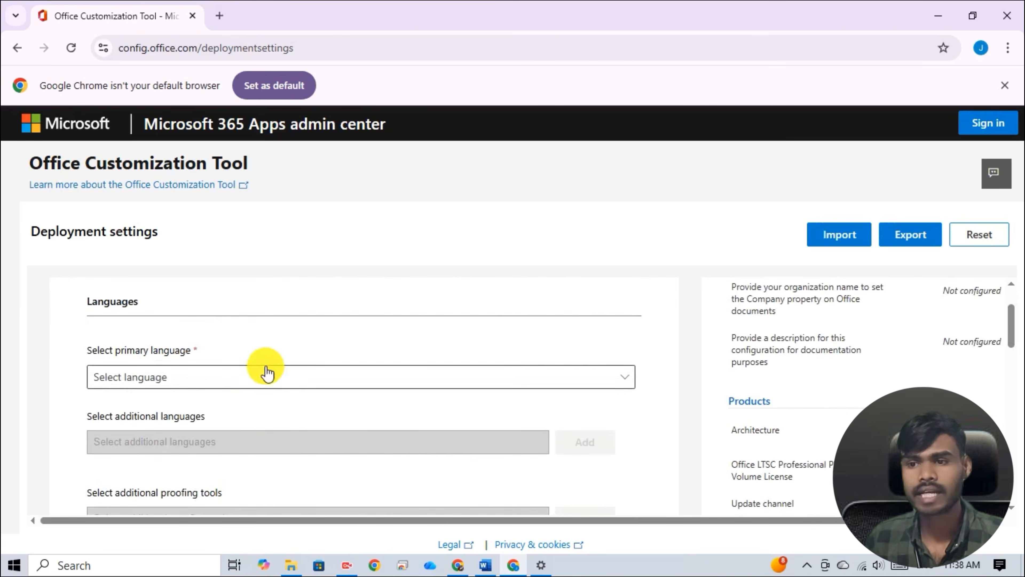
# - Set the primary language to English (United States) and continue to the installation options
pyautogui.click(260, 386)
pyautogui.click(400, 387)
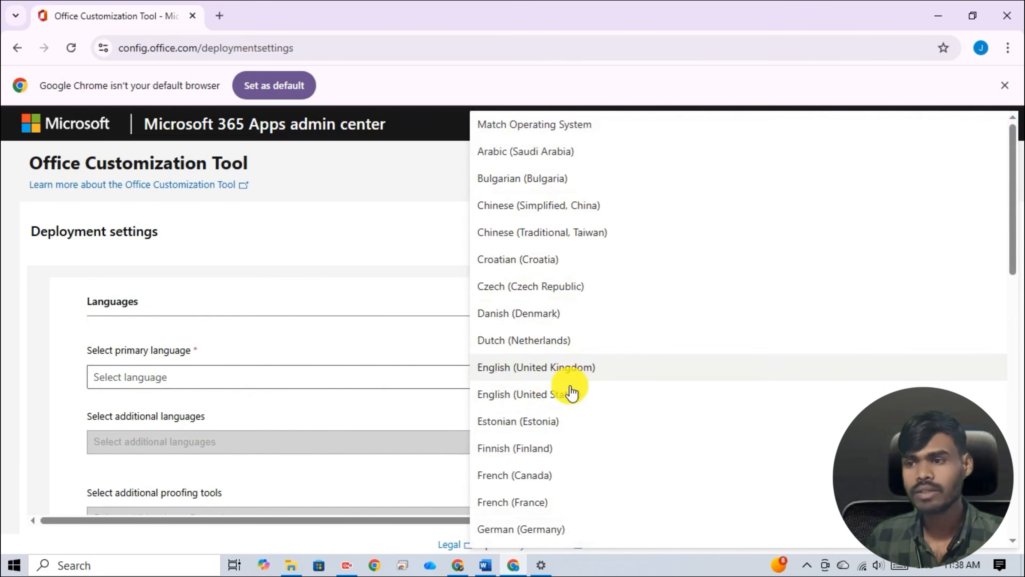
pyautogui.click(559, 396)
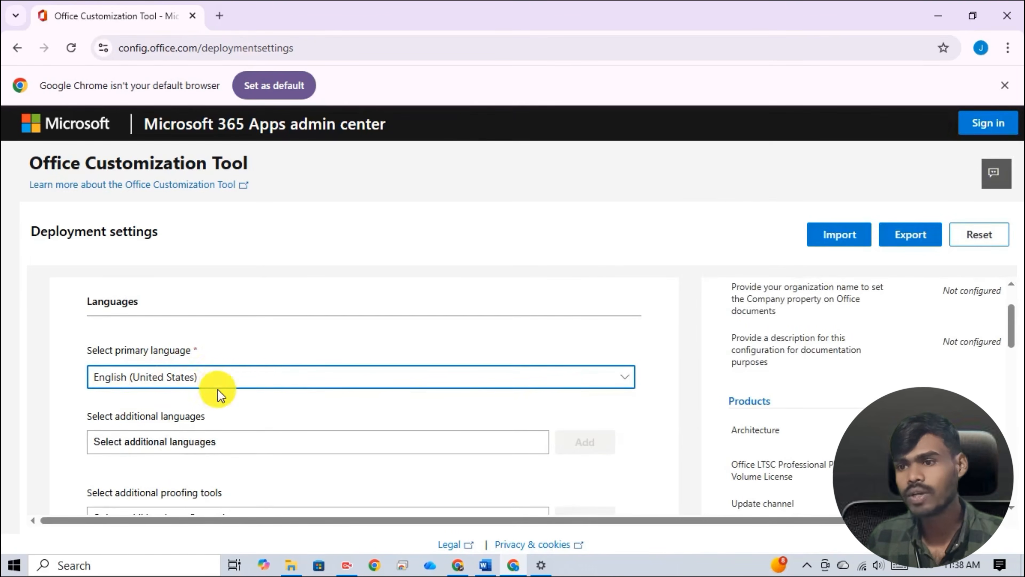
pyautogui.scroll(-5, 218, 393)
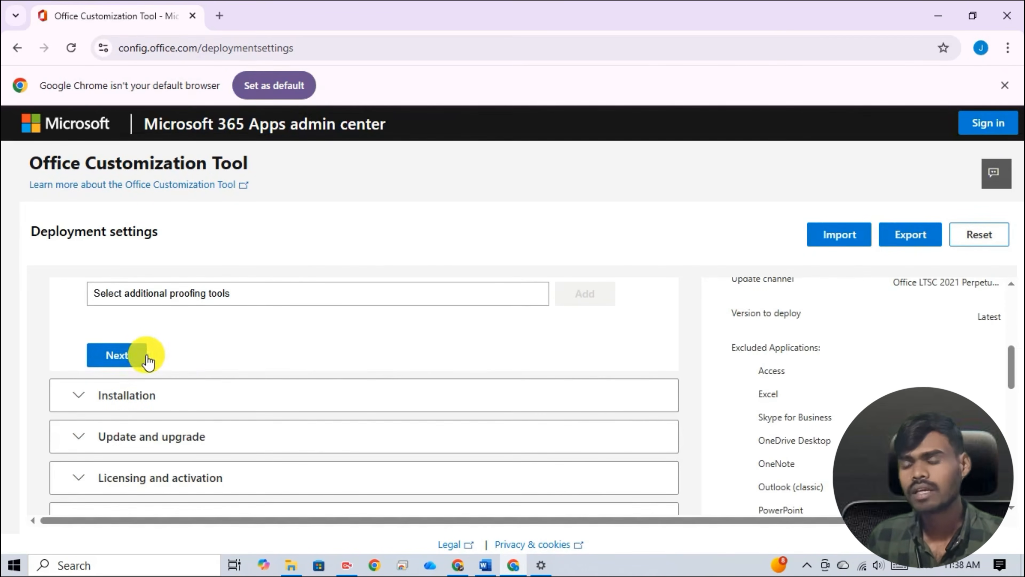
pyautogui.click(138, 358)
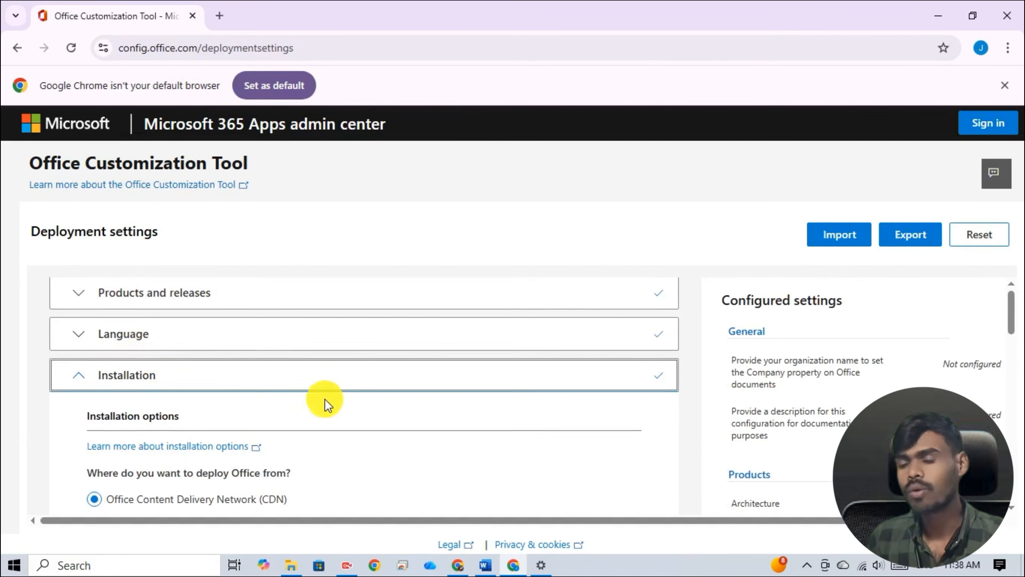
# - Keep the default installation options and the default update and upgrade options, and proceed to the licensing and activation section
pyautogui.scroll(-3, 319, 398)
pyautogui.scroll(-5, 299, 388)
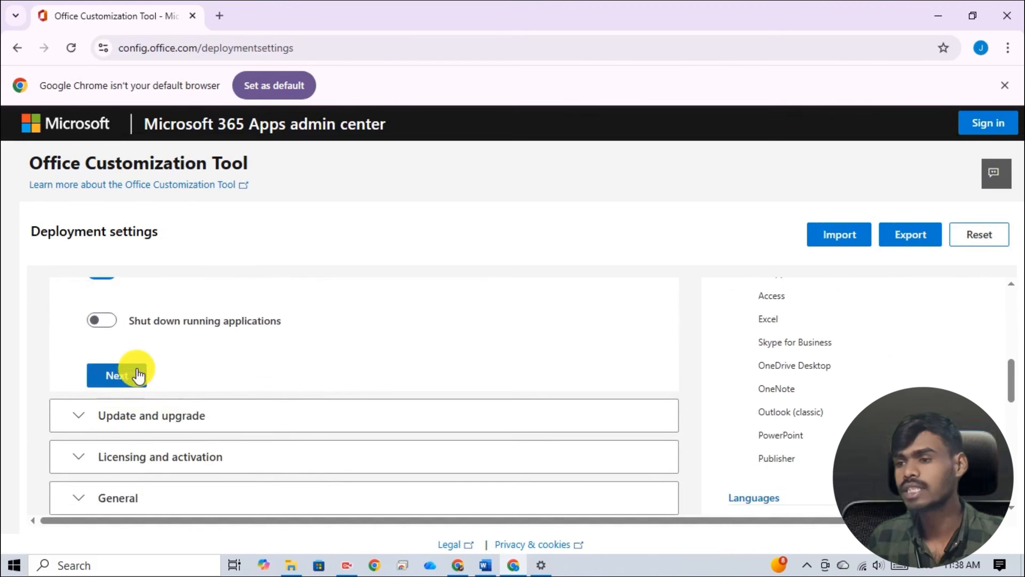
pyautogui.scroll(4, 160, 371)
pyautogui.scroll(-2, 206, 394)
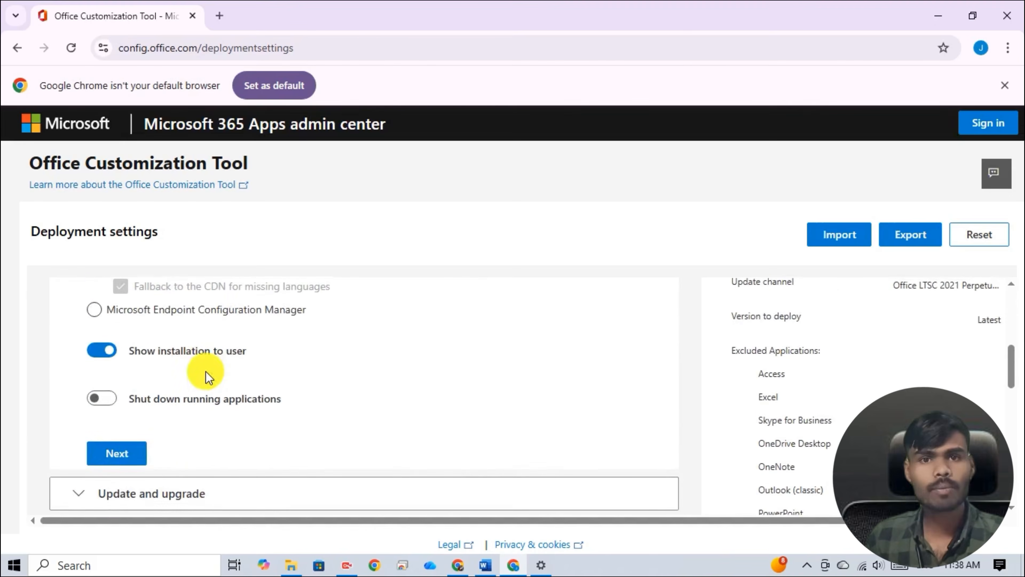
pyautogui.click(137, 454)
pyautogui.scroll(-3, 288, 359)
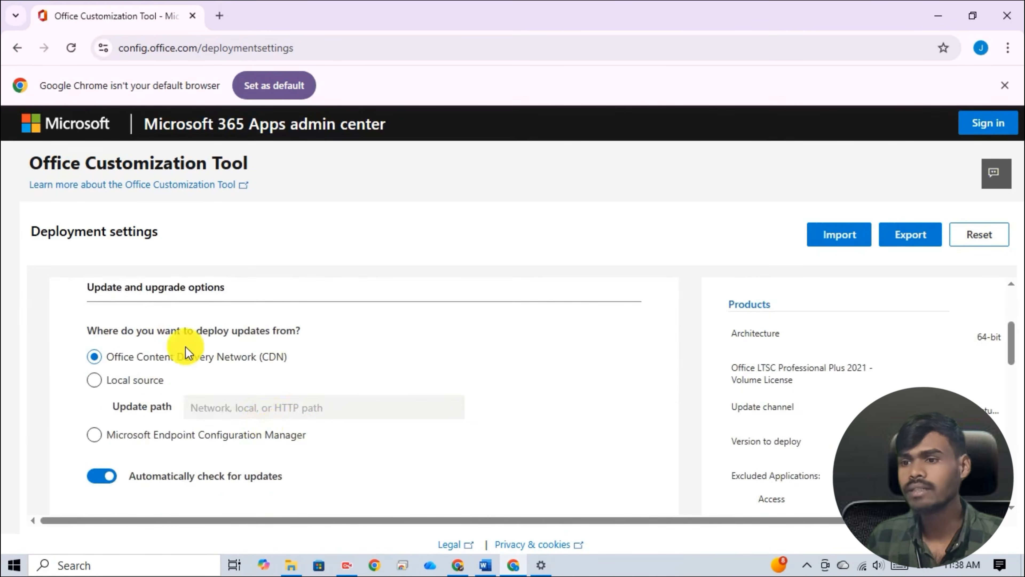
pyautogui.scroll(-10, 235, 423)
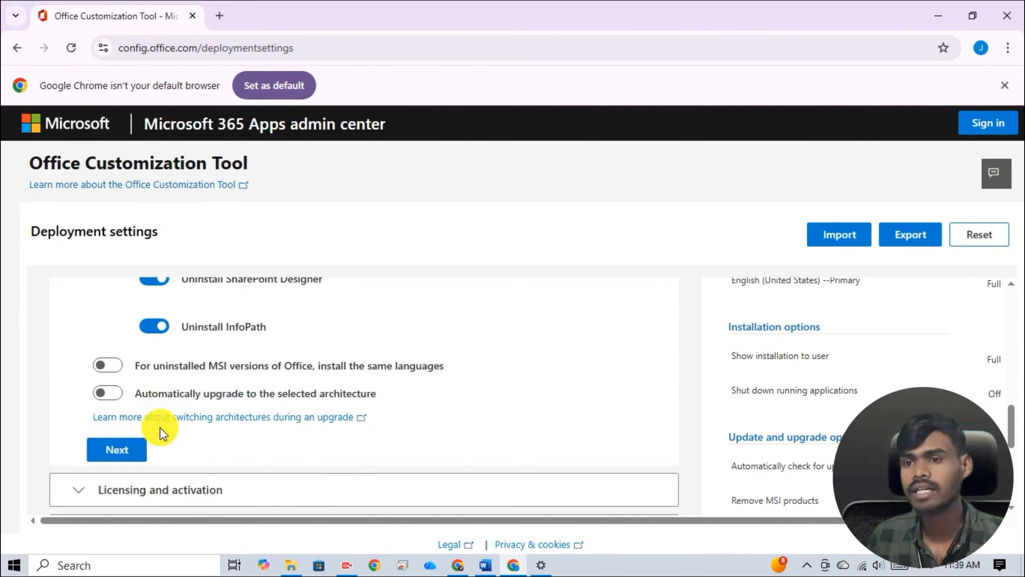
pyautogui.click(128, 449)
# - Choose KMS as the product key type for Office LTSC Professional Plus 2021 - Volume License
pyautogui.scroll(-3, 244, 395)
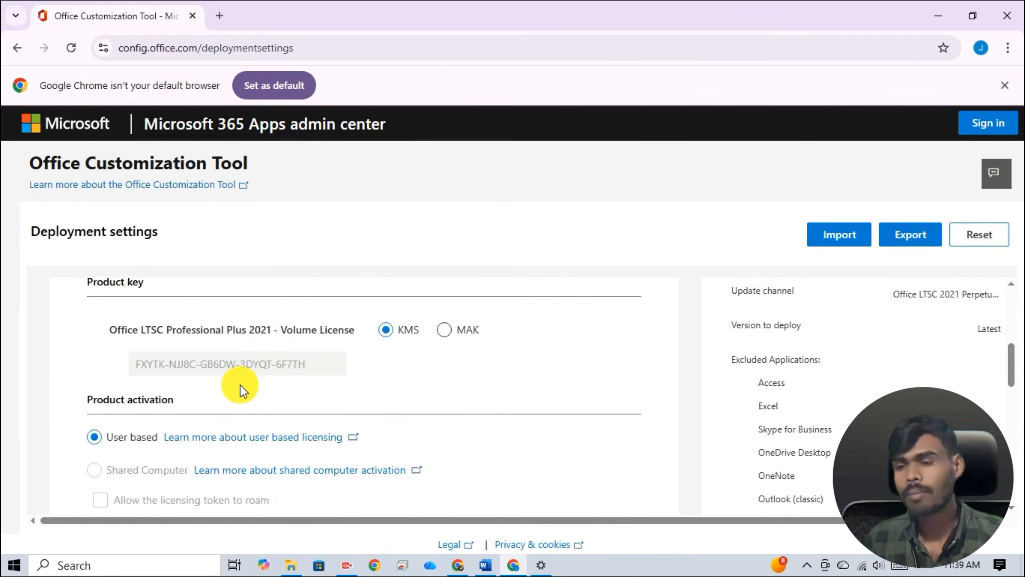
pyautogui.scroll(2, 240, 384)
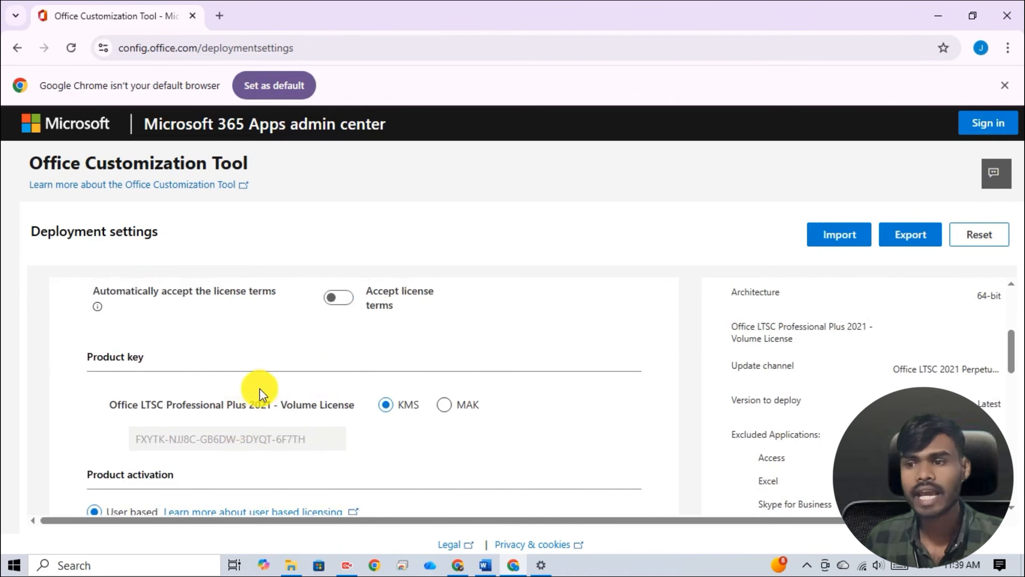
pyautogui.click(395, 404)
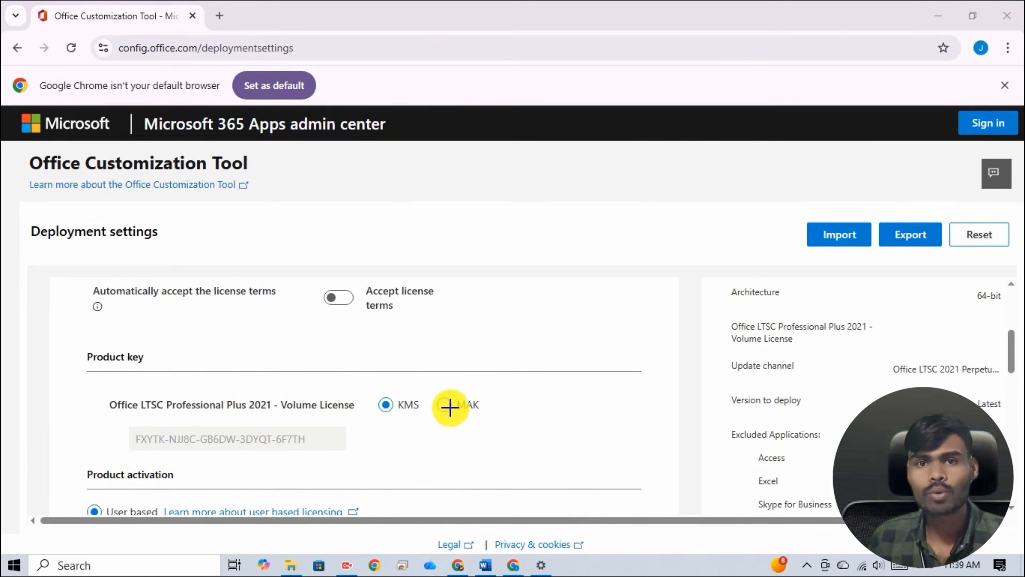
pyautogui.moveTo(487, 428)
pyautogui.mouseDown()
pyautogui.moveTo(493, 392)
pyautogui.moveTo(511, 422)
pyautogui.mouseUp()
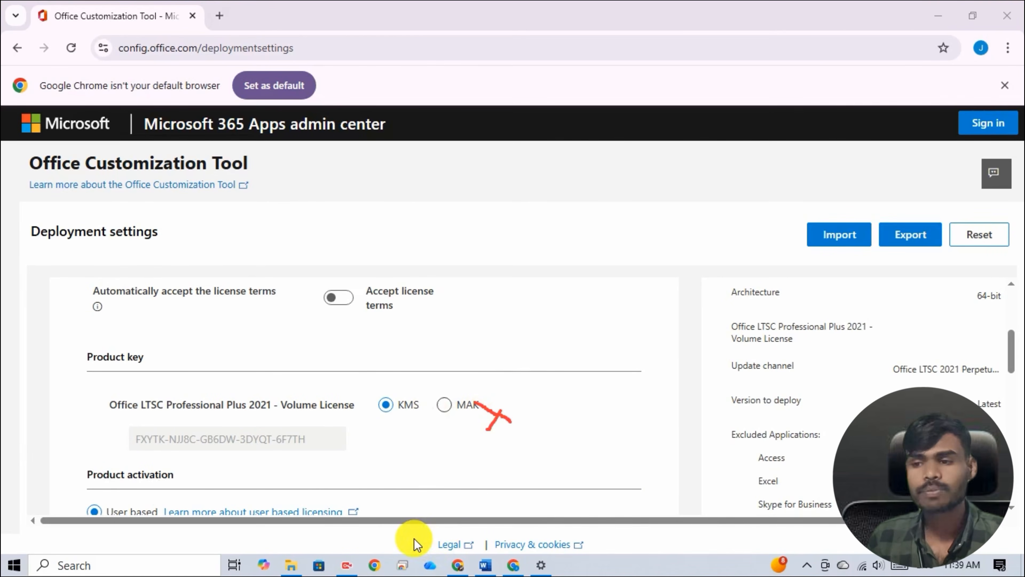
pyautogui.moveTo(400, 367); pyautogui.dragTo(426, 358)
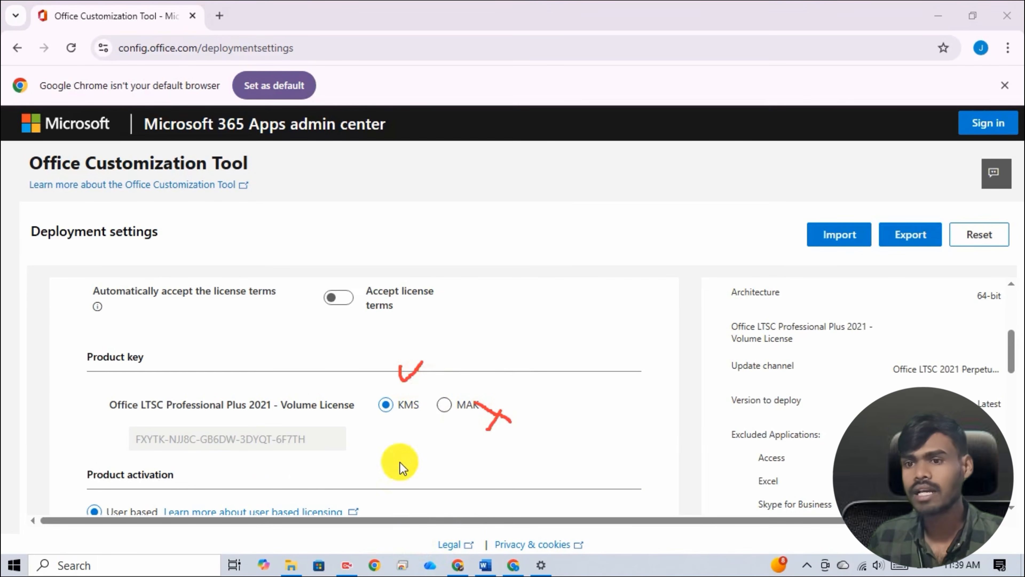
pyautogui.scroll(-2, 399, 452)
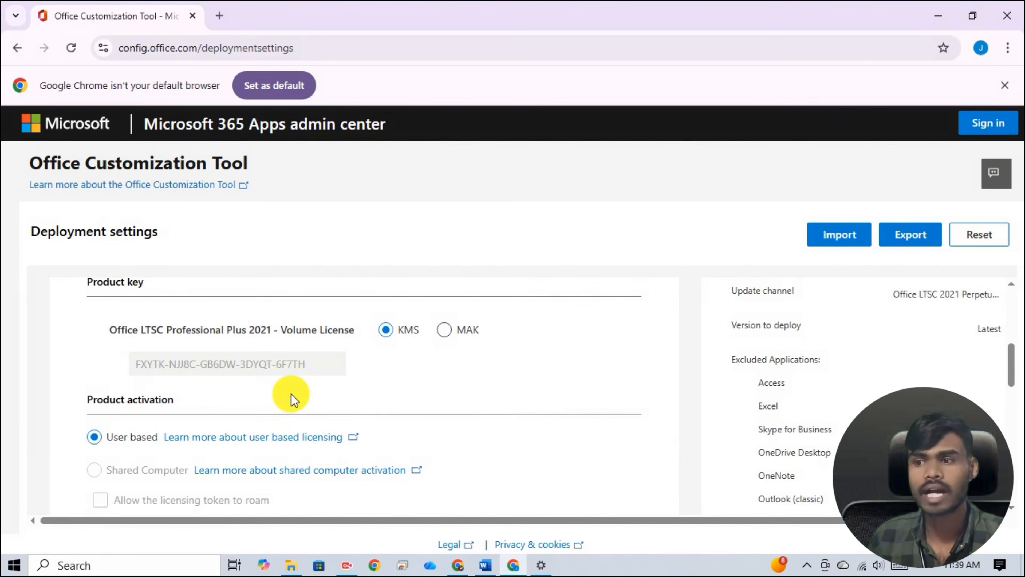
# - Keep the defaults for the remaining licensing, General and Application preferences sections, and finish the deployment configuration
pyautogui.scroll(-5, 290, 396)
pyautogui.click(115, 390)
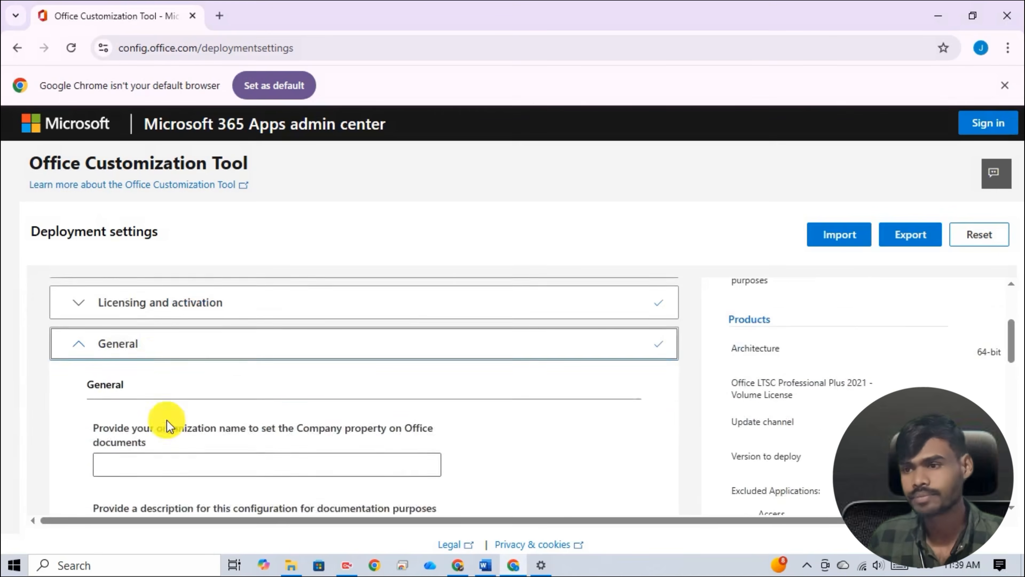
pyautogui.scroll(-6, 166, 422)
pyautogui.click(117, 309)
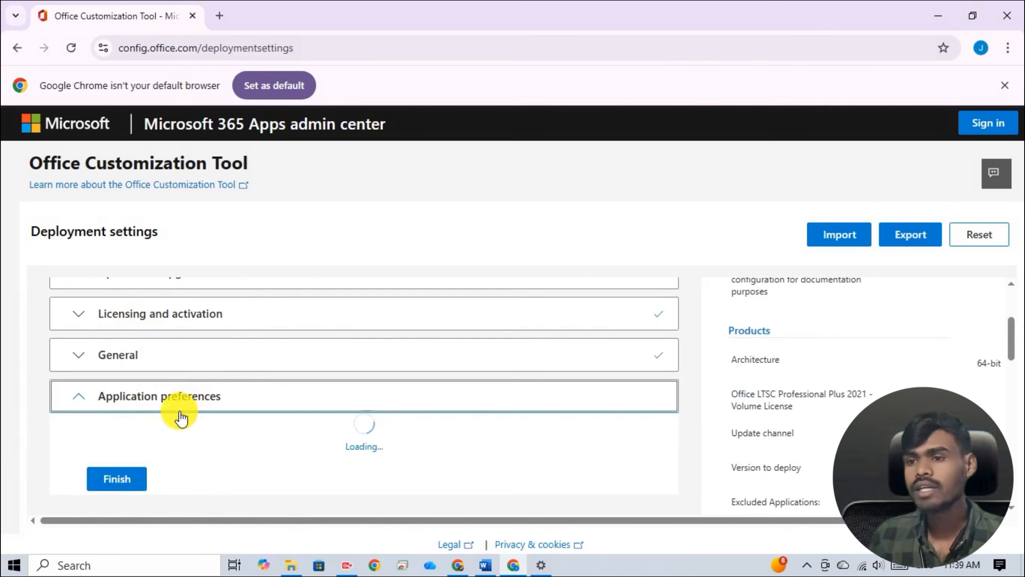
pyautogui.scroll(-5, 210, 394)
pyautogui.scroll(-5, 212, 398)
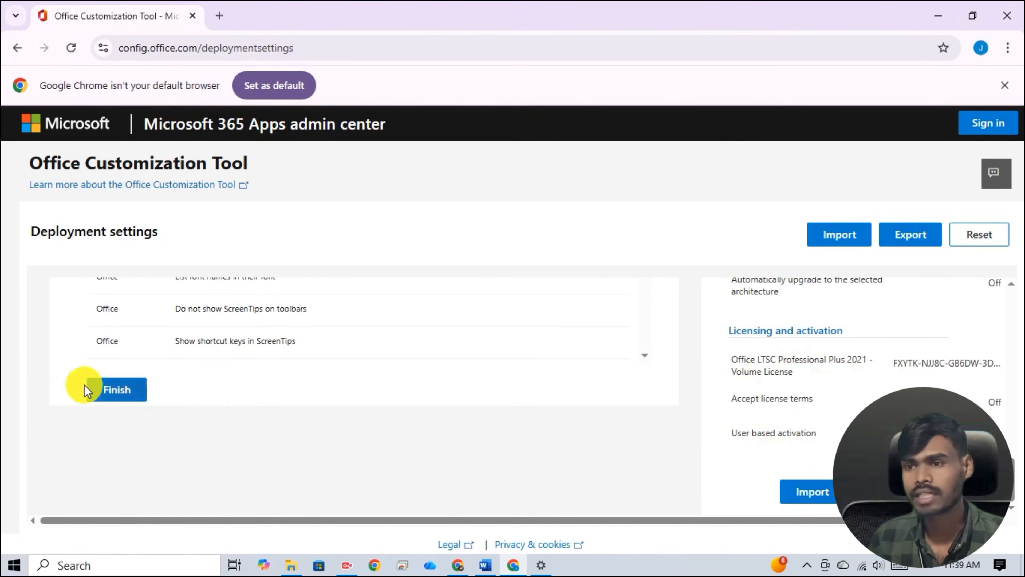
pyautogui.click(131, 392)
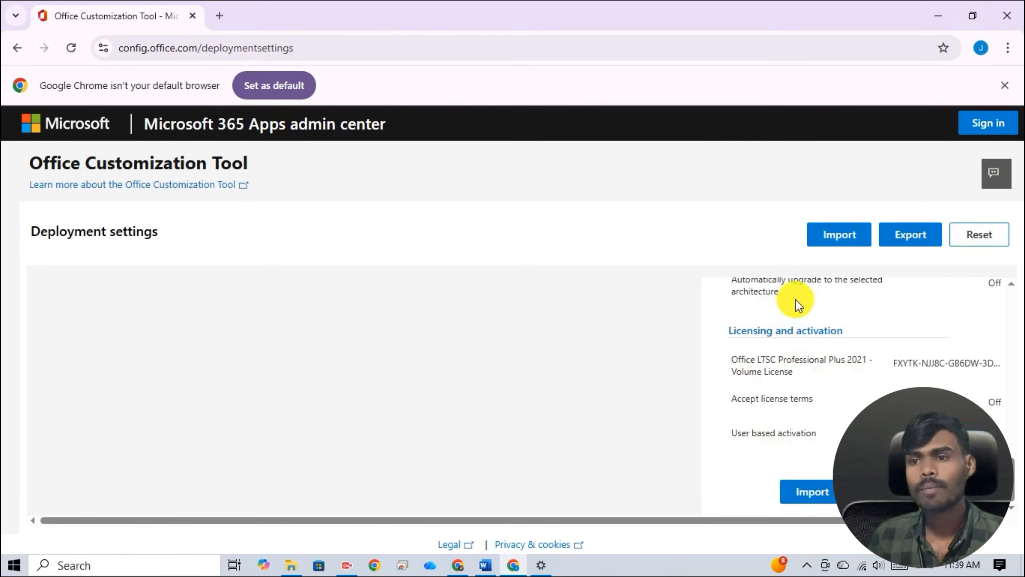
# - Start exporting the configuration and choose Keep Current Settings as the default file format
pyautogui.click(911, 237)
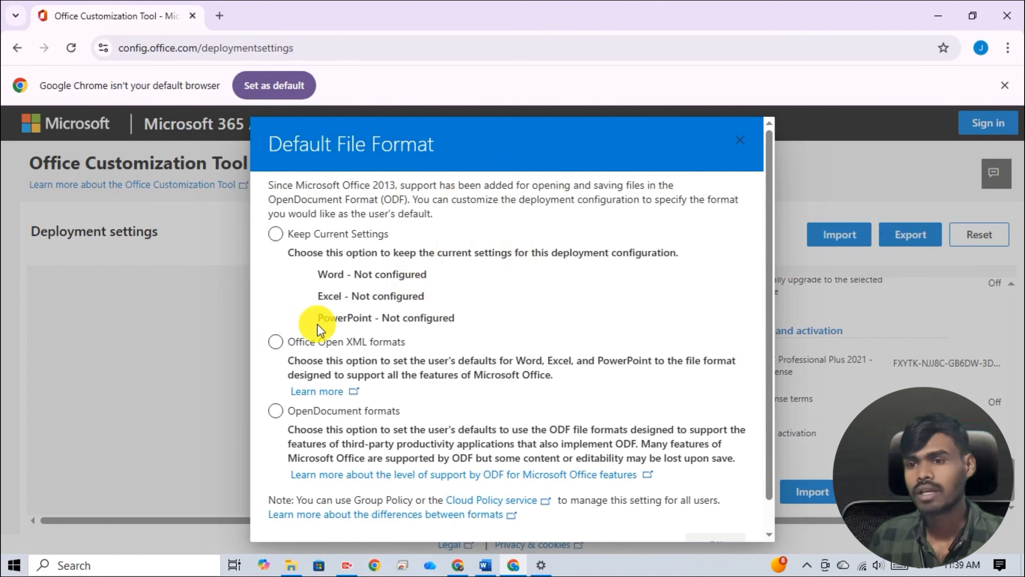
pyautogui.scroll(-1, 421, 289)
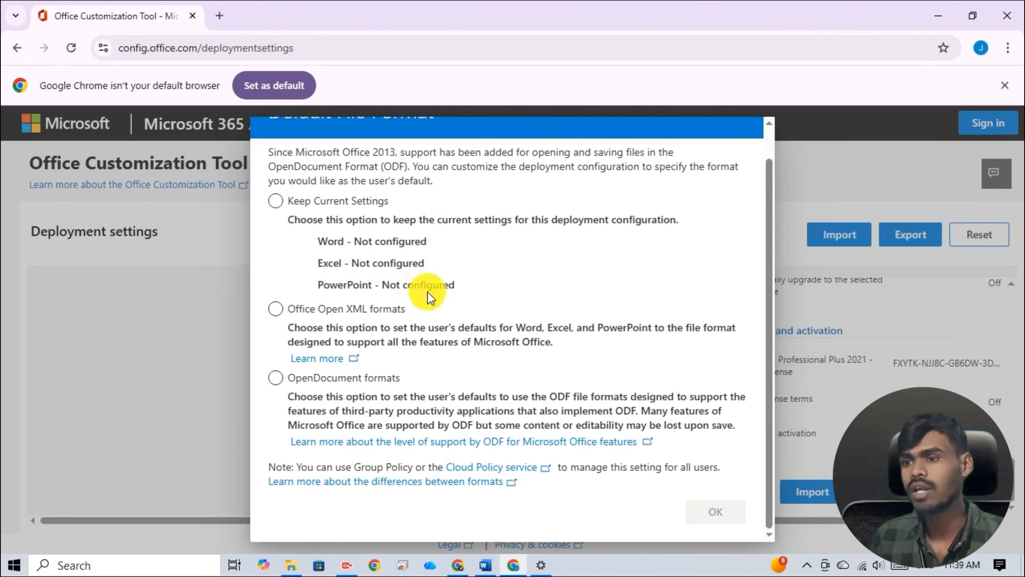
pyautogui.click(277, 211)
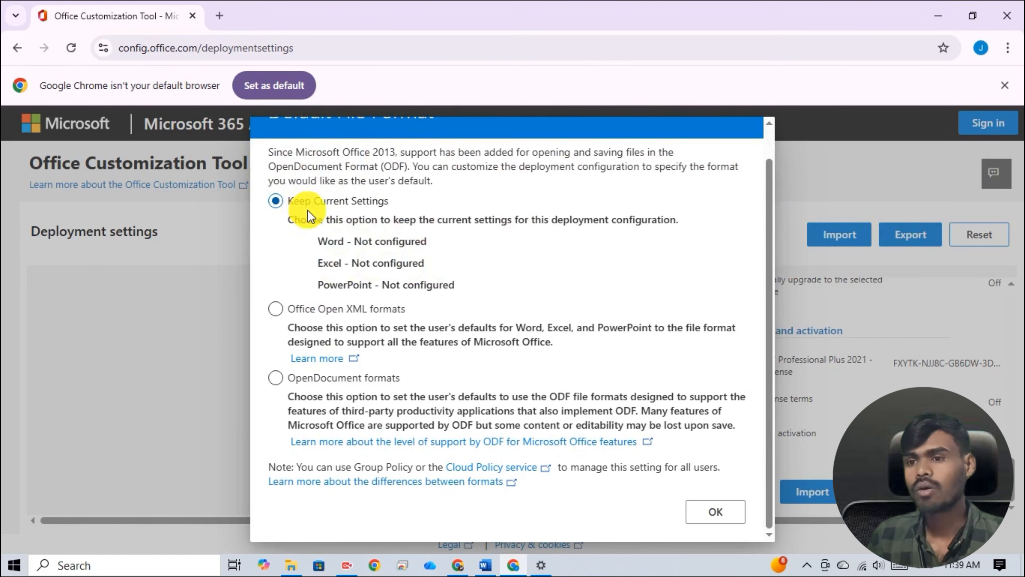
pyautogui.click(718, 512)
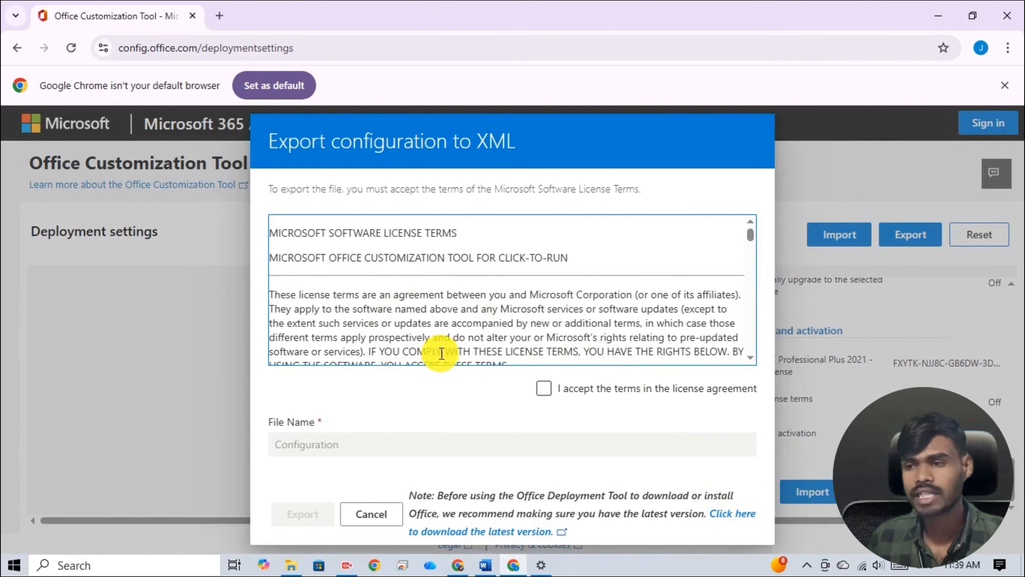
# - Accept the license agreement terms and export the XML file under the name Configuration
pyautogui.click(546, 390)
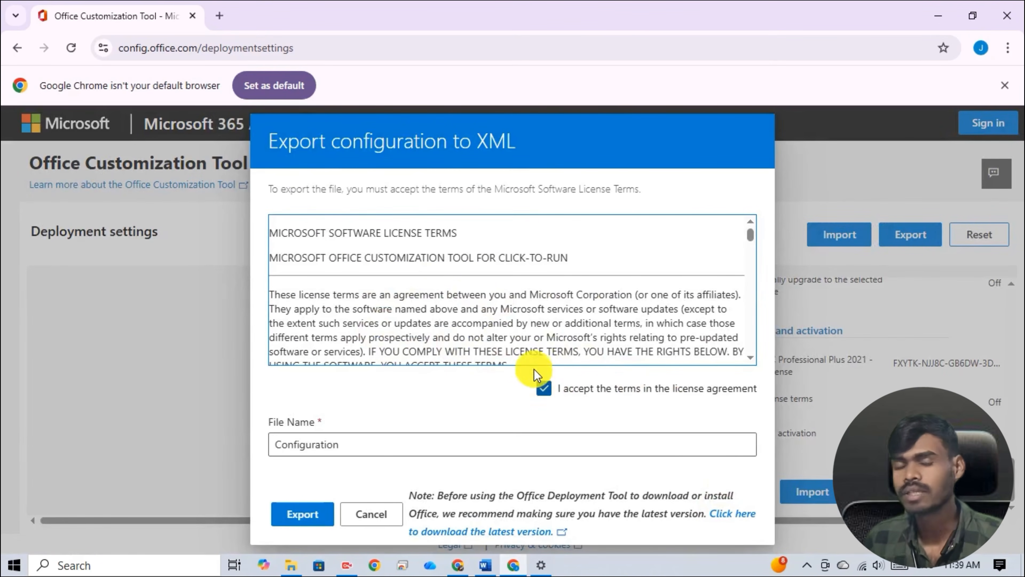
pyautogui.click(543, 387)
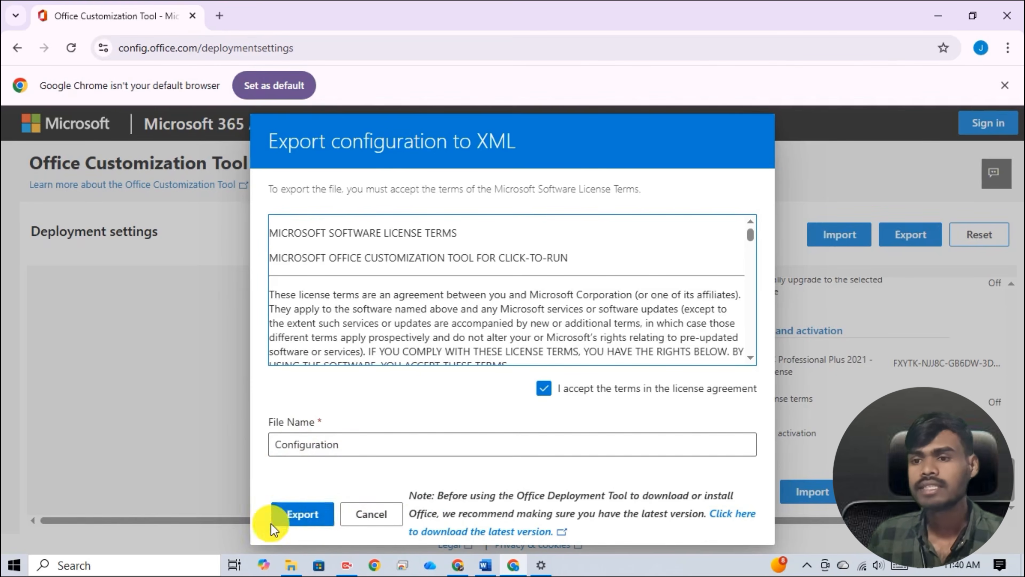
pyautogui.click(301, 519)
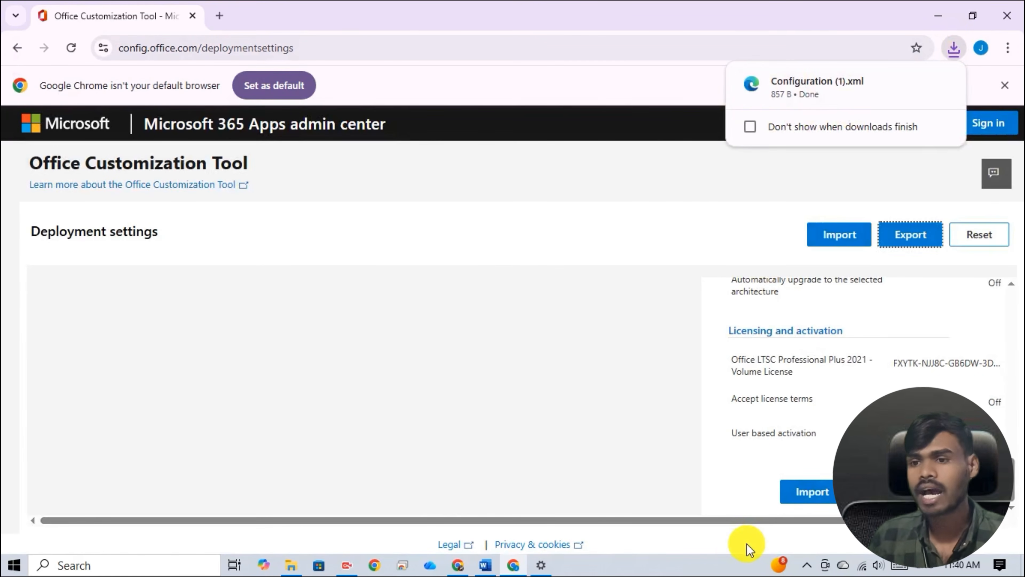
# - Search Google for "office deployment tool" in a new browser tab and open Microsoft's official download page
pyautogui.click(218, 17)
pyautogui.click(390, 322)
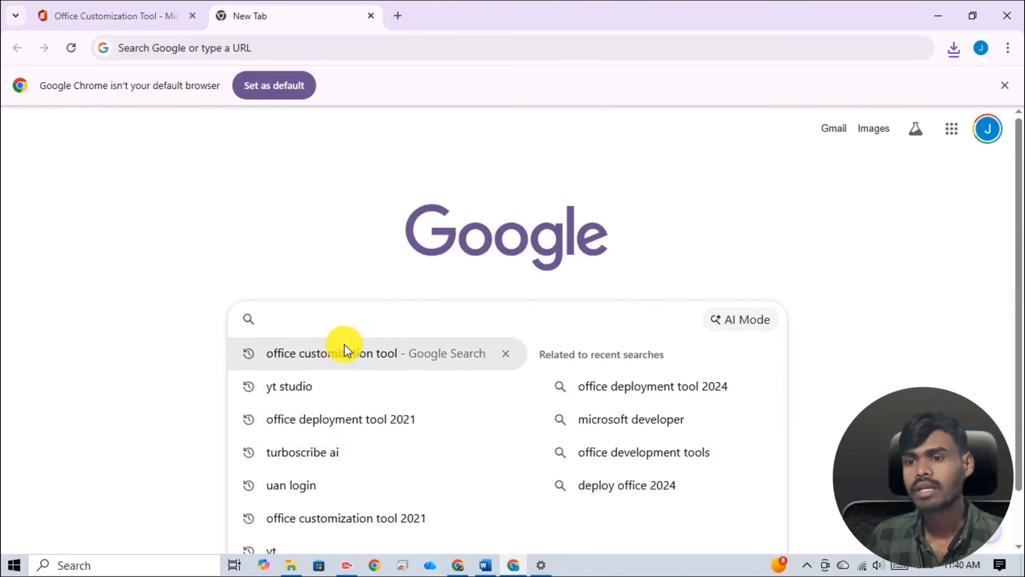
pyautogui.scroll(-2, 343, 348)
pyautogui.click(328, 526)
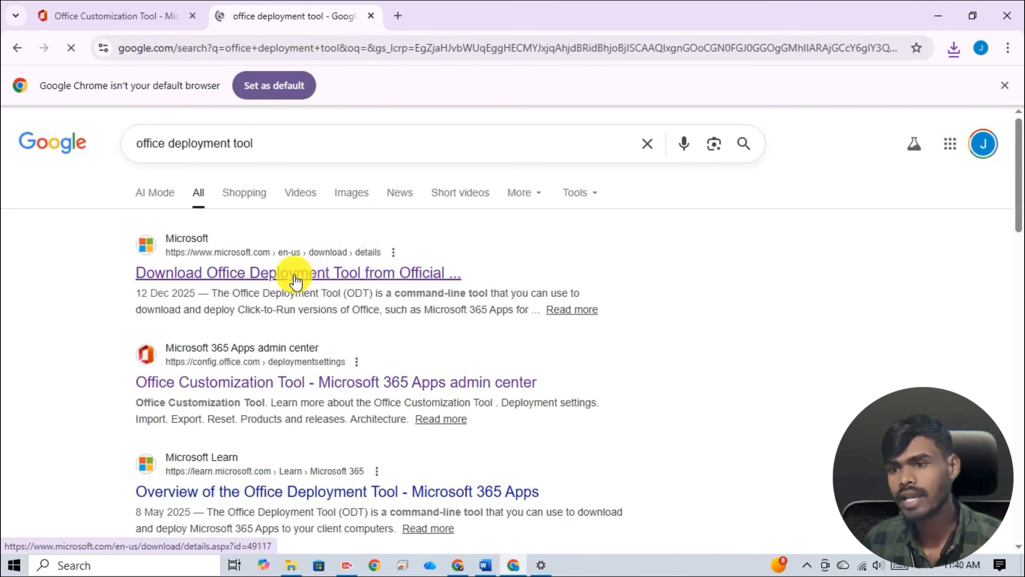
pyautogui.click(295, 278)
# - Download the Office Deployment Tool in English and check its progress in the recent download history
pyautogui.scroll(-5, 501, 346)
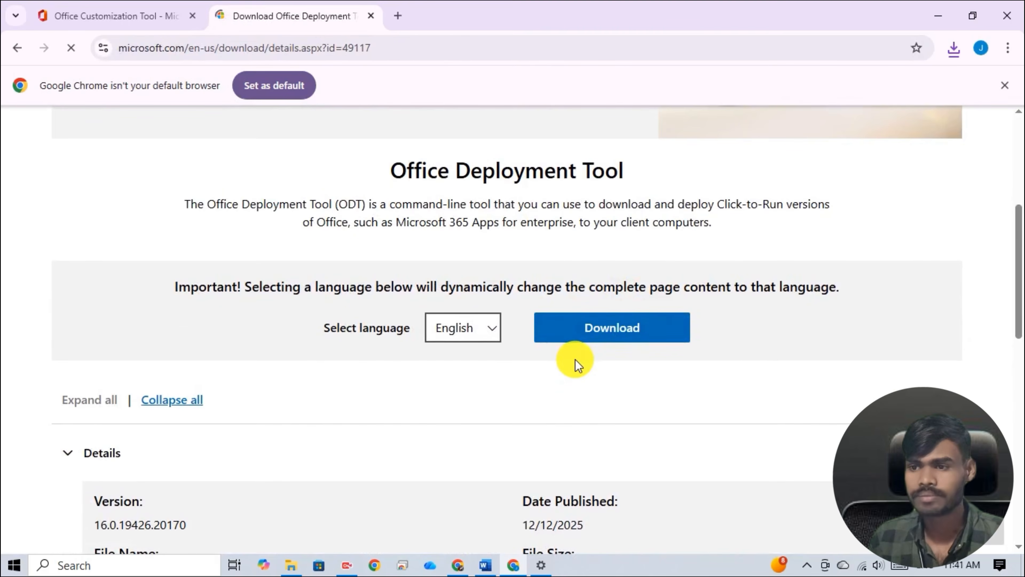
pyautogui.click(642, 328)
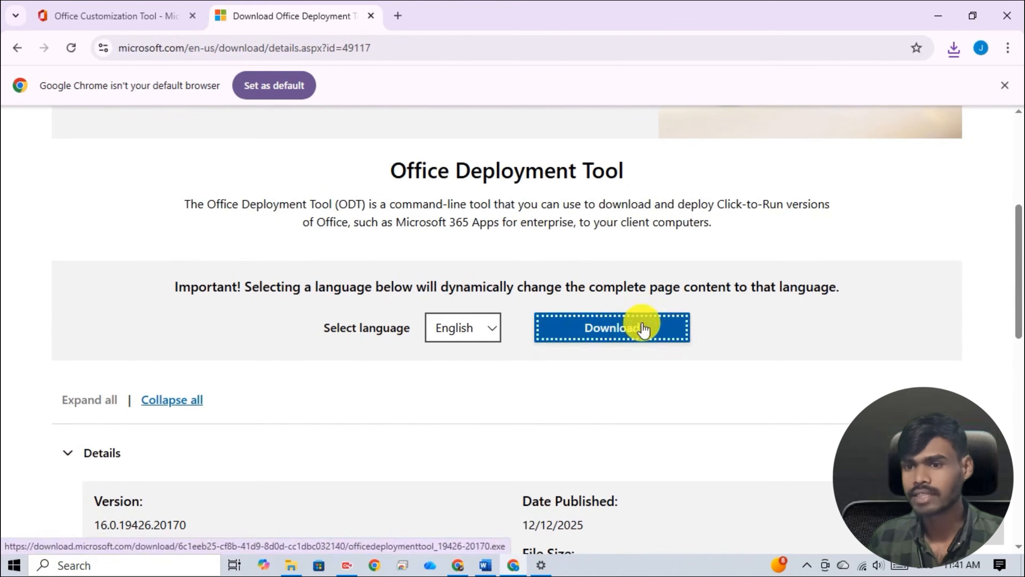
pyautogui.click(953, 49)
pyautogui.moveTo(859, 101)
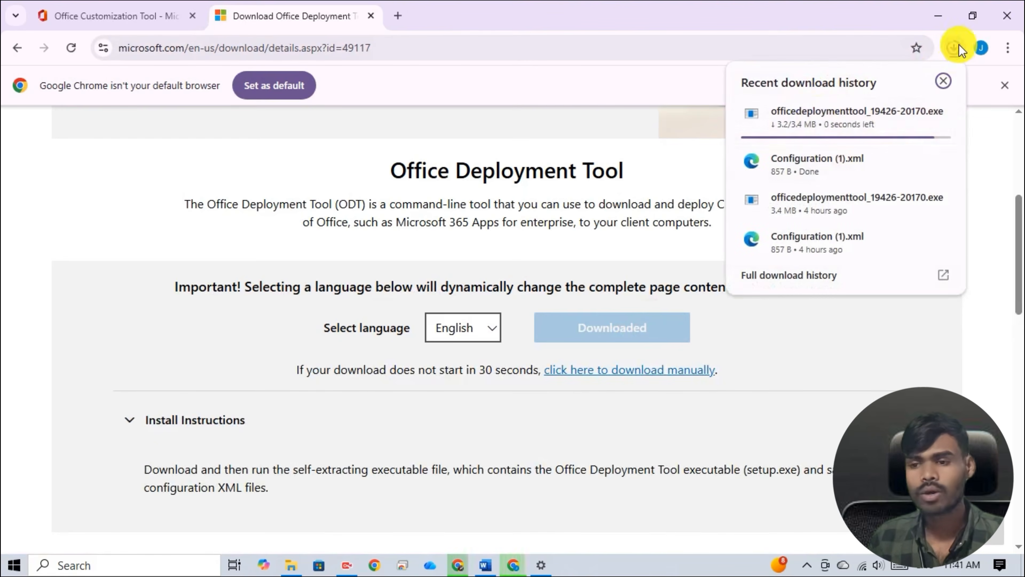
# - Minimize the browser and Settings windows and open the Downloads folder in File Explorer
pyautogui.click(936, 17)
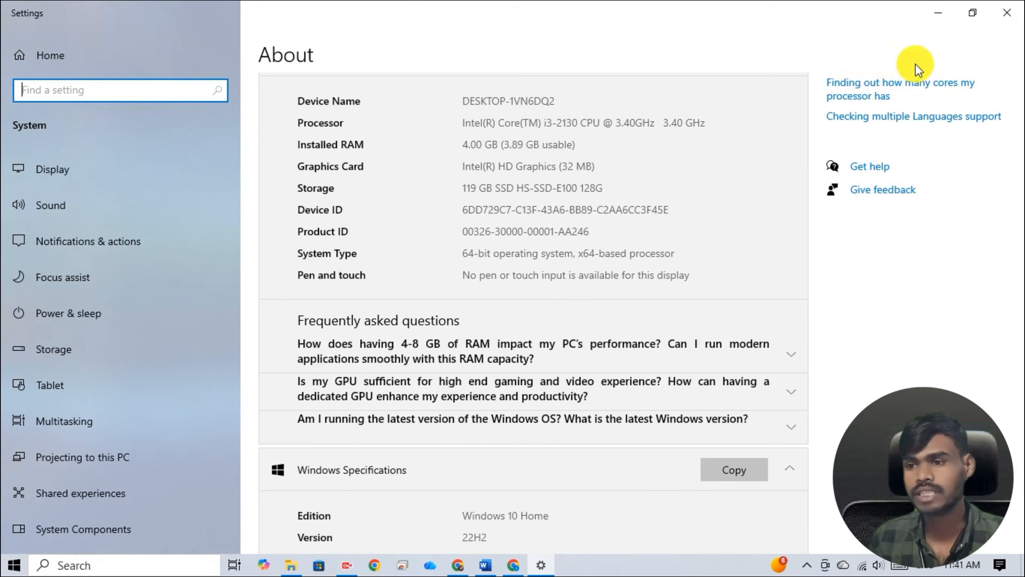
pyautogui.click(930, 16)
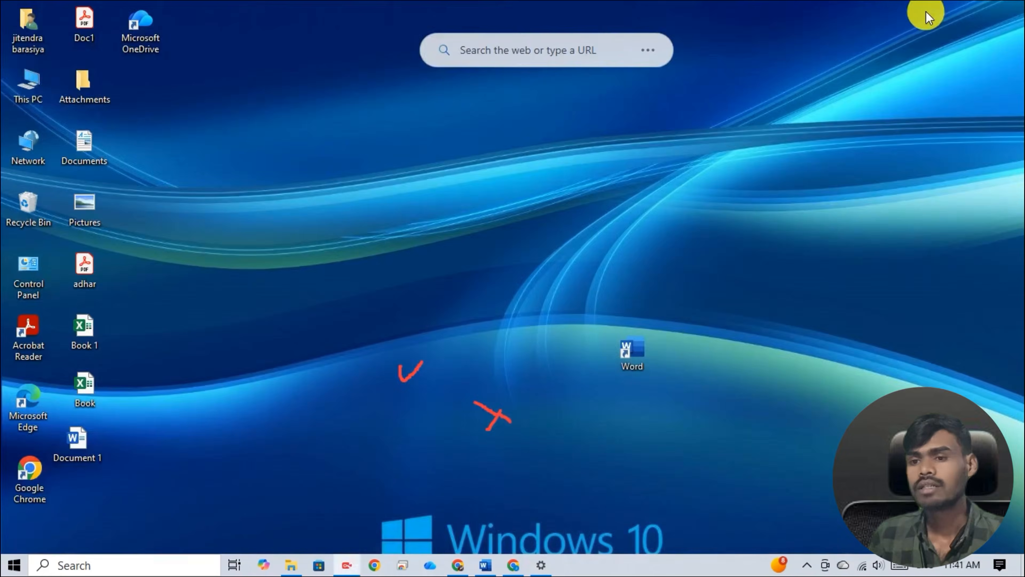
pyautogui.doubleClick(24, 85)
pyautogui.doubleClick(868, 170)
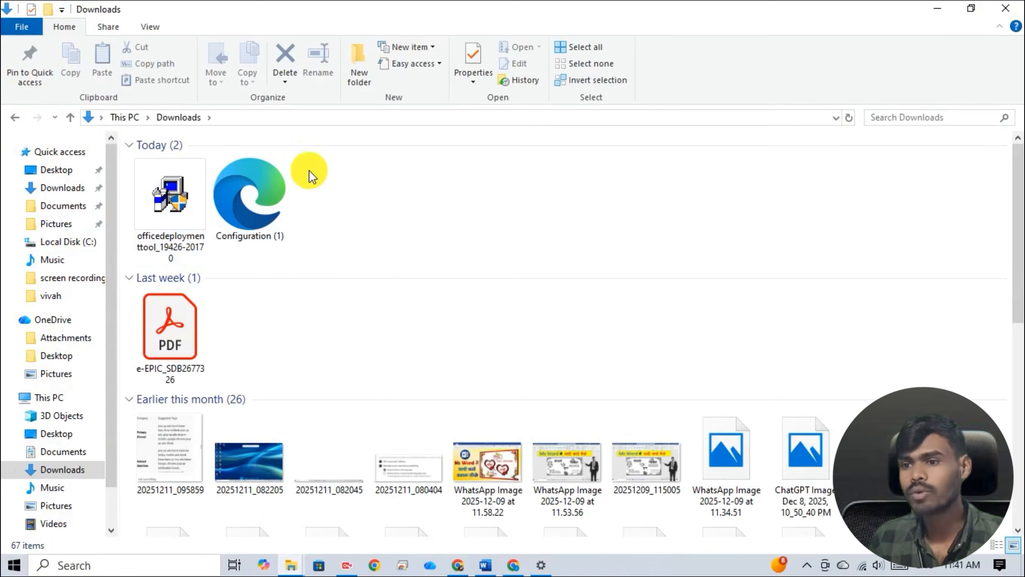
pyautogui.moveTo(160, 155); pyautogui.dragTo(229, 220)
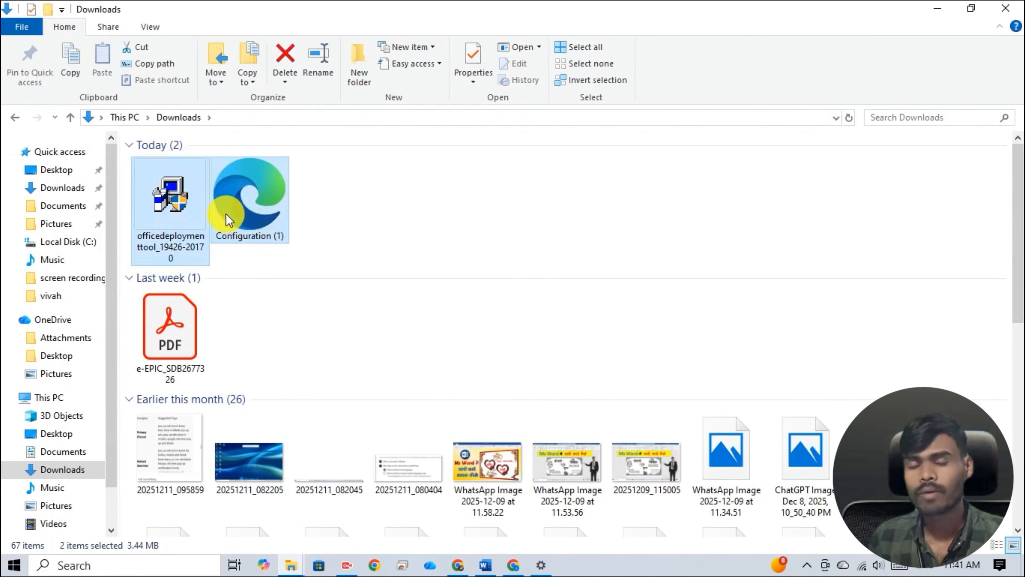
pyautogui.rightClick(230, 196)
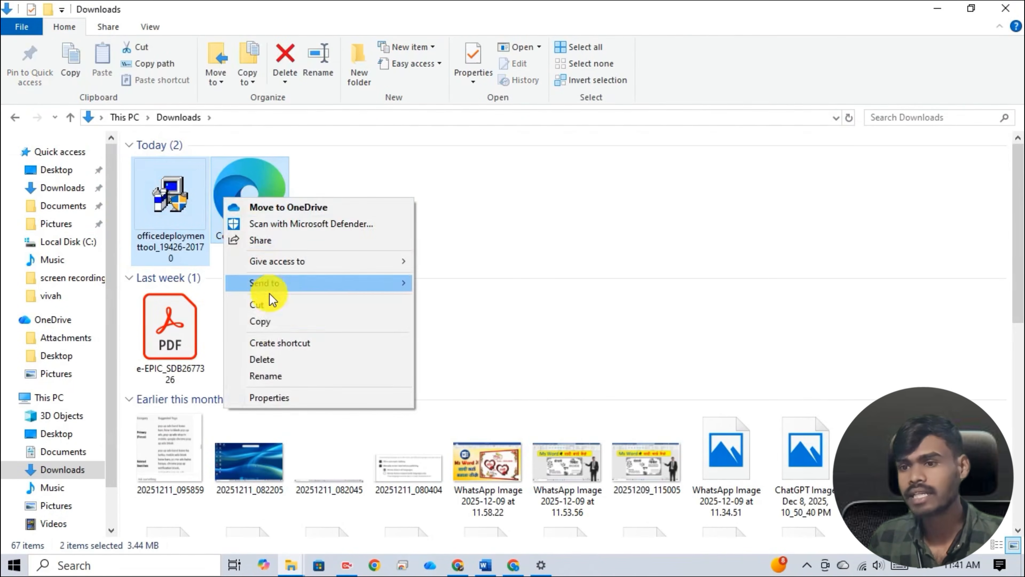
pyautogui.click(288, 305)
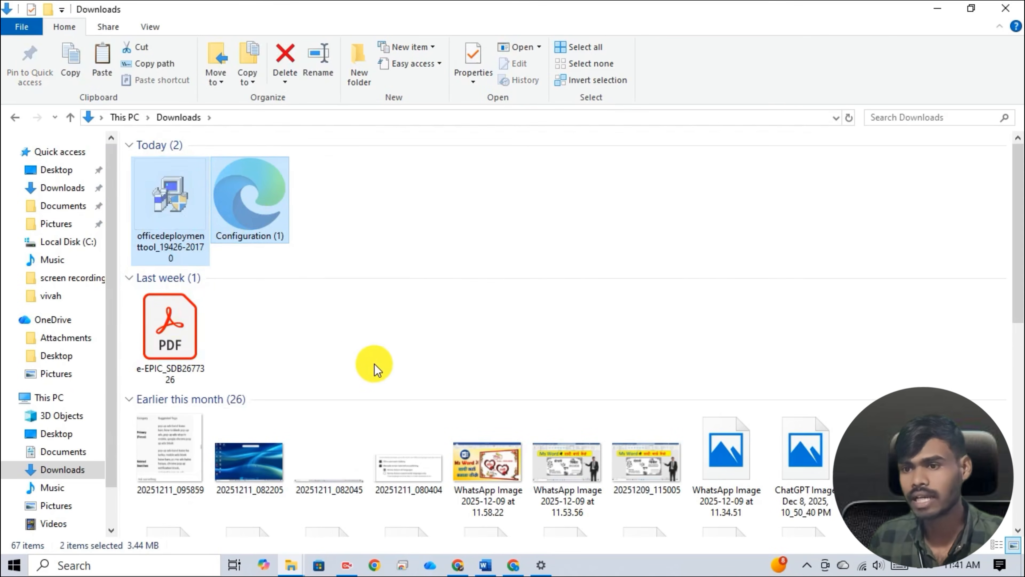
# - Create a new folder named "ofice 2021" on Local Disk (C:)
pyautogui.scroll(-1, 80, 452)
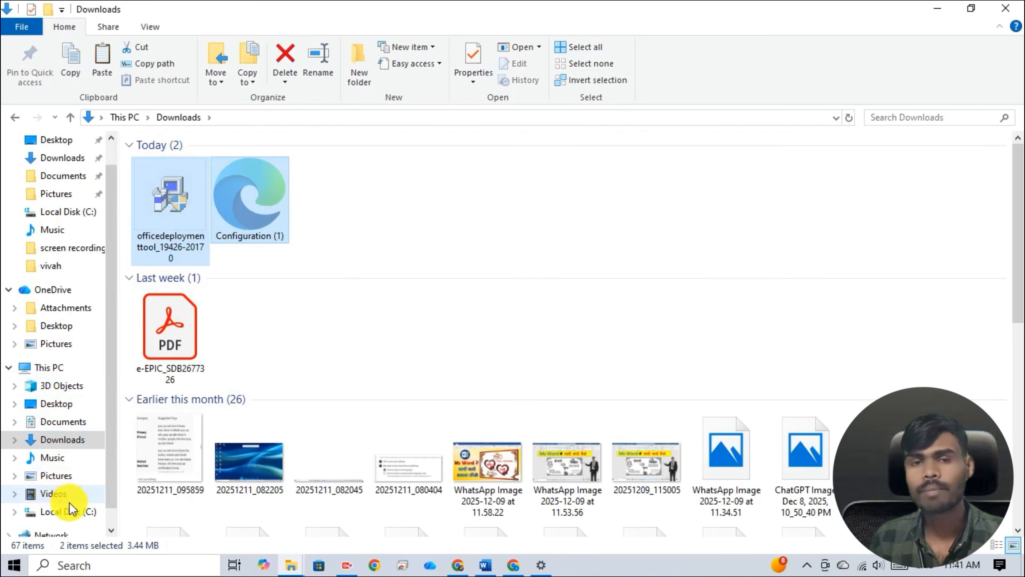
pyautogui.click(70, 513)
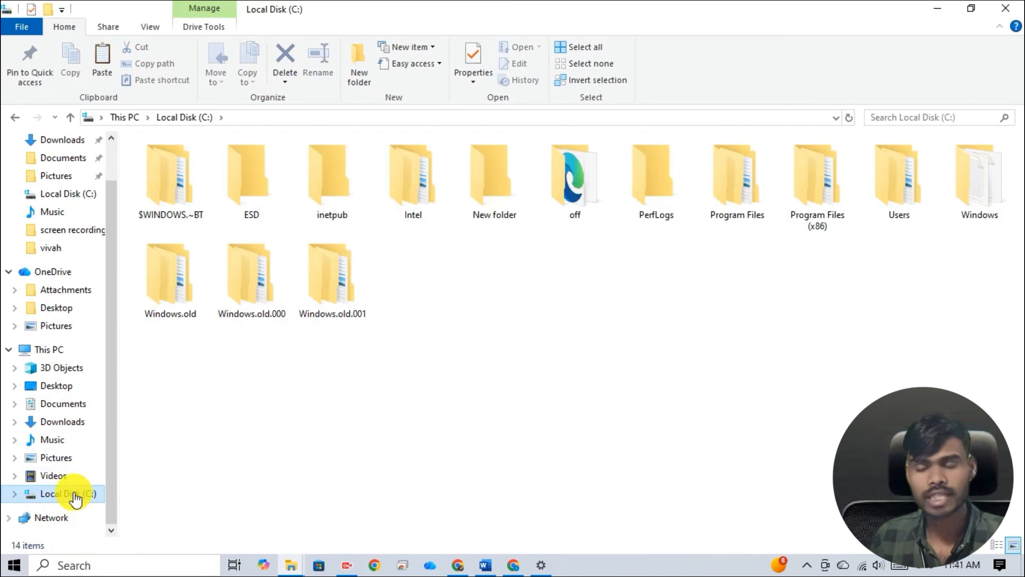
pyautogui.rightClick(427, 303)
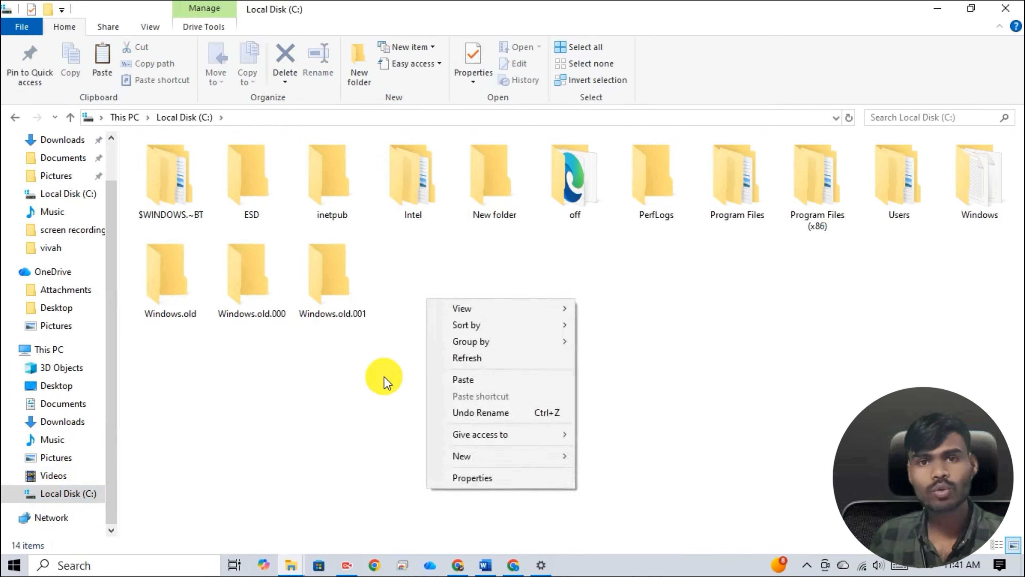
pyautogui.click(383, 378)
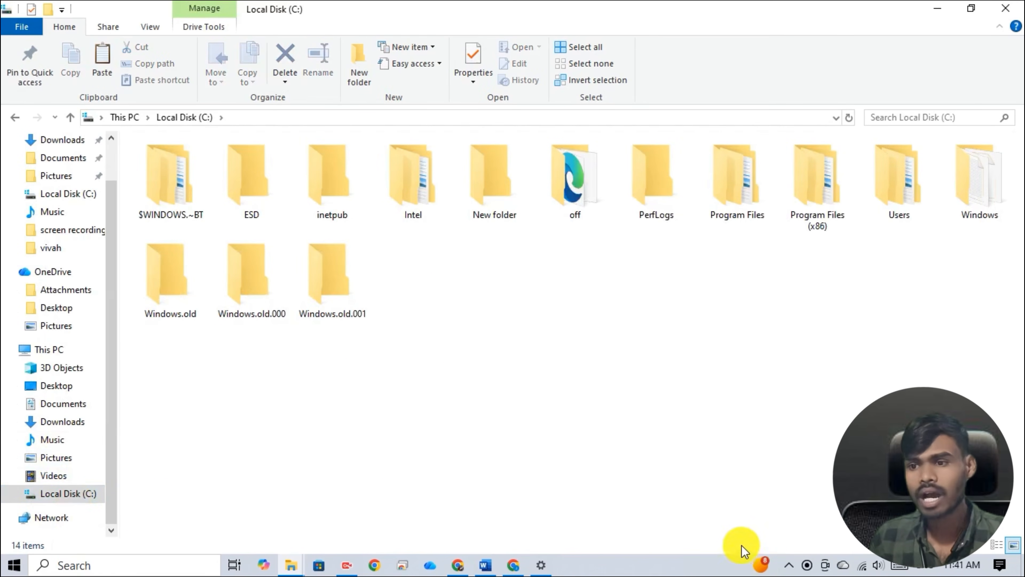
pyautogui.rightClick(441, 284)
pyautogui.moveTo(485, 444)
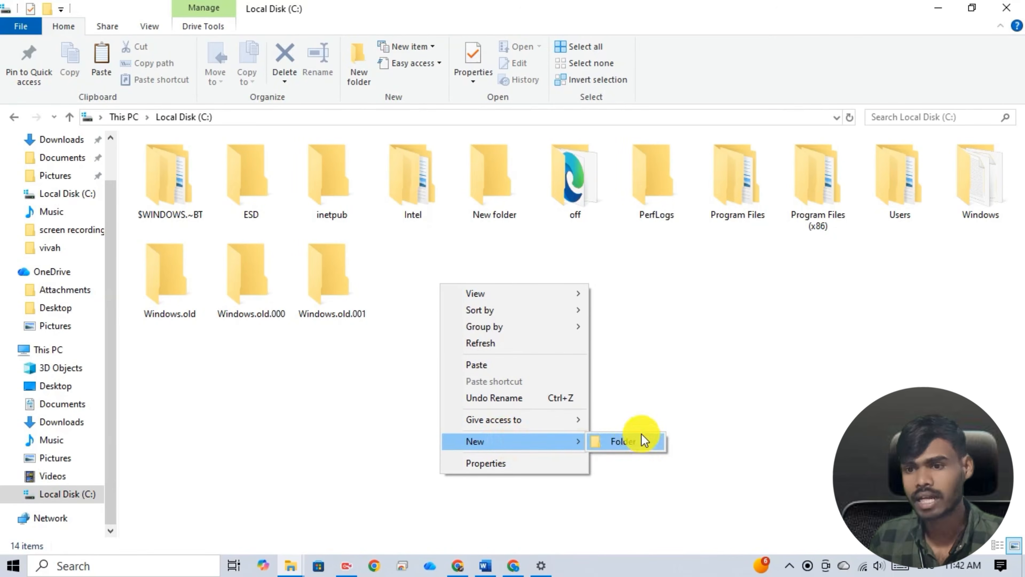
pyautogui.click(630, 439)
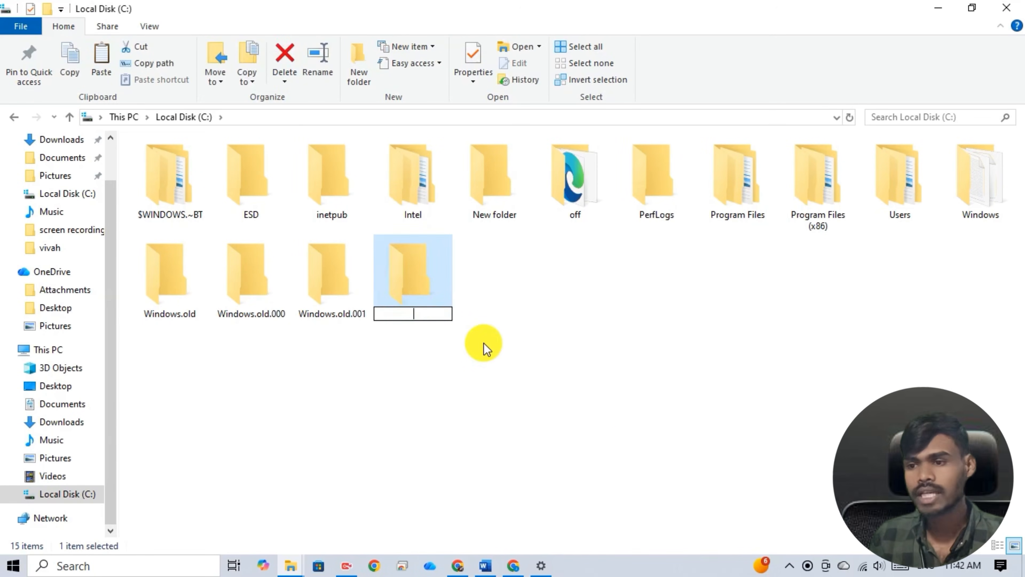
pyautogui.write('ofice 2021')
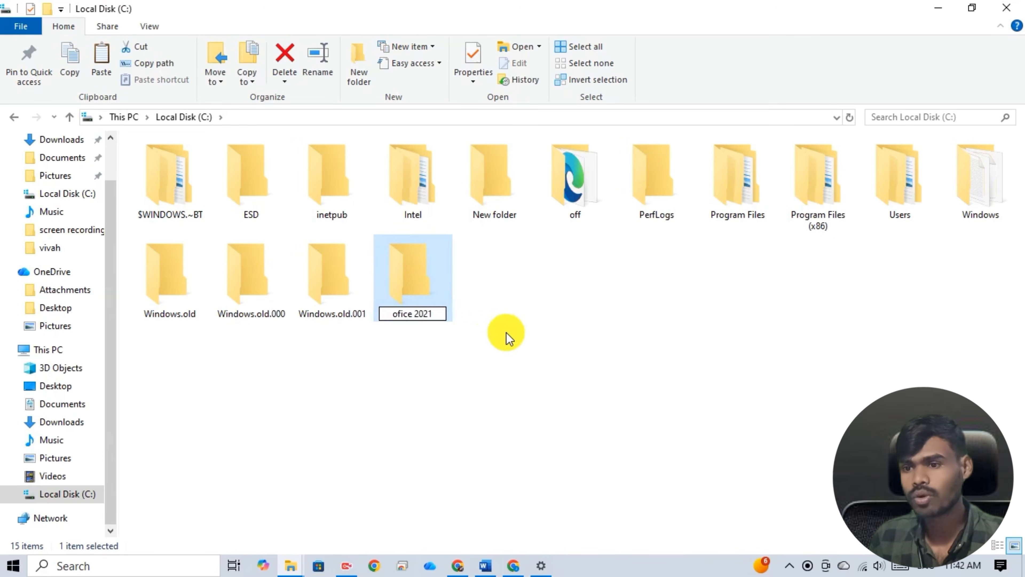
pyautogui.press('Return')
# - Open the "ofice 2021" folder and paste the deployment tool and configuration files into it
pyautogui.doubleClick(440, 298)
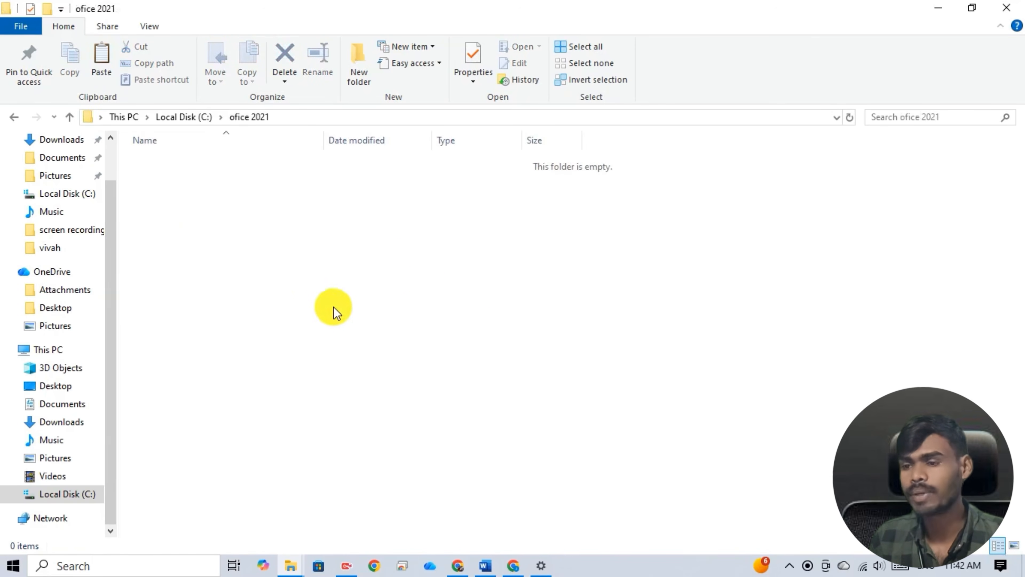
pyautogui.rightClick(320, 295)
pyautogui.click(361, 397)
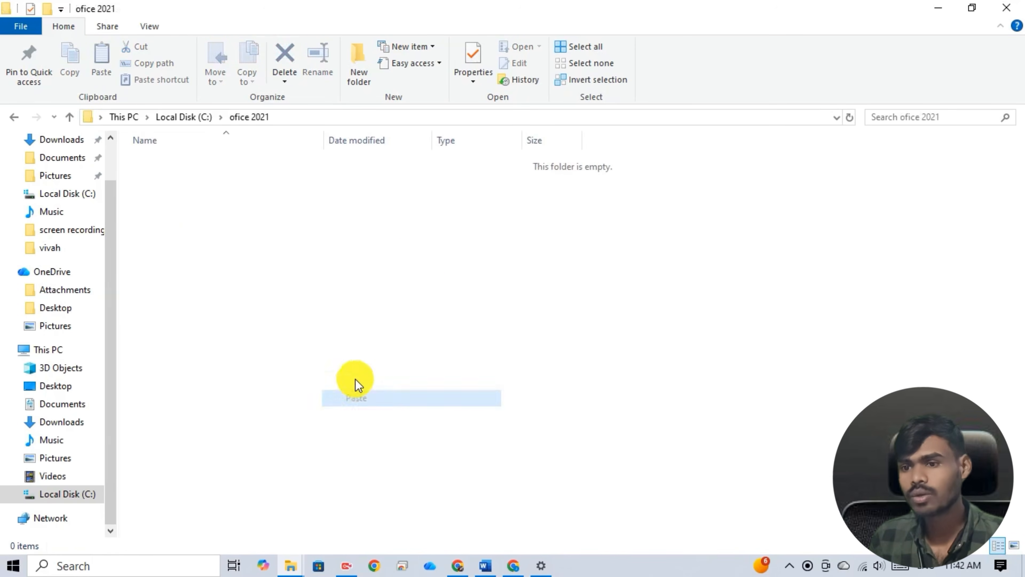
pyautogui.click(329, 286)
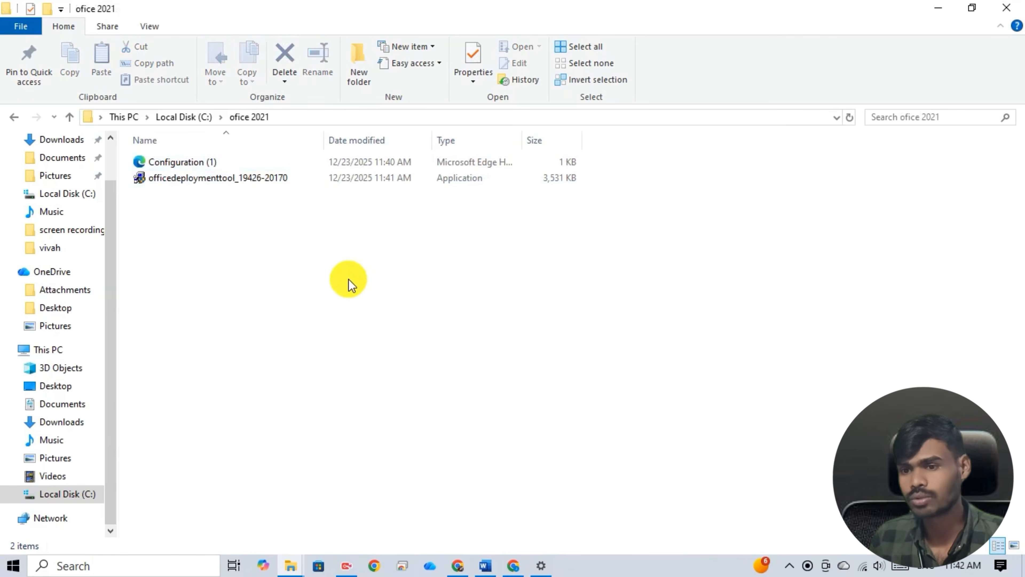
pyautogui.click(221, 181)
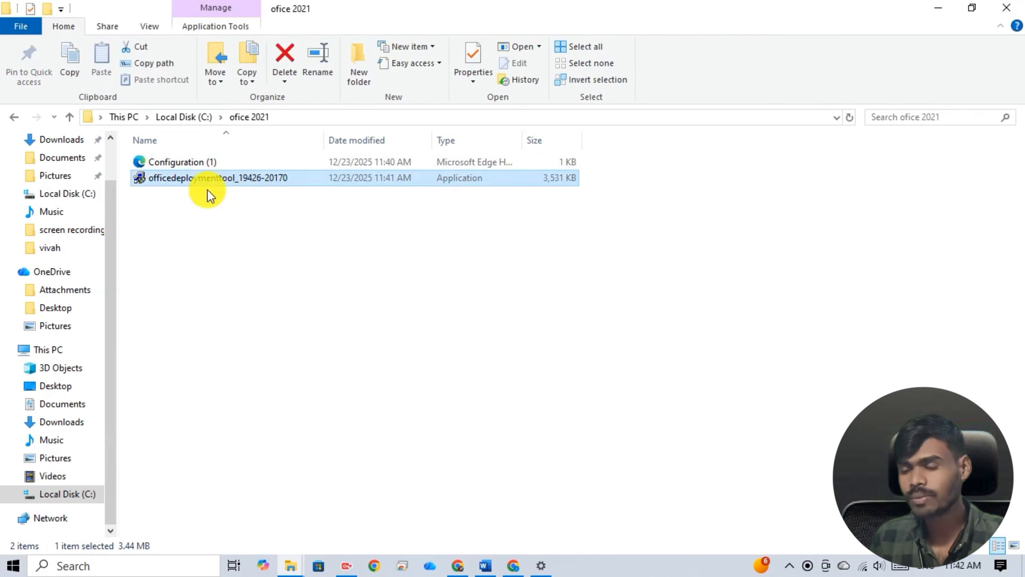
pyautogui.rightClick(226, 180)
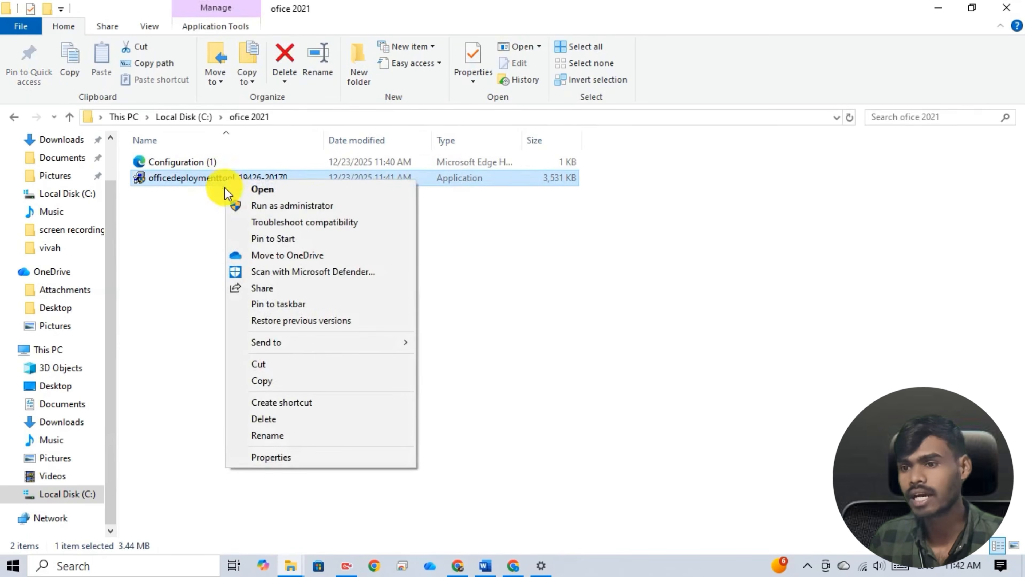
pyautogui.click(296, 206)
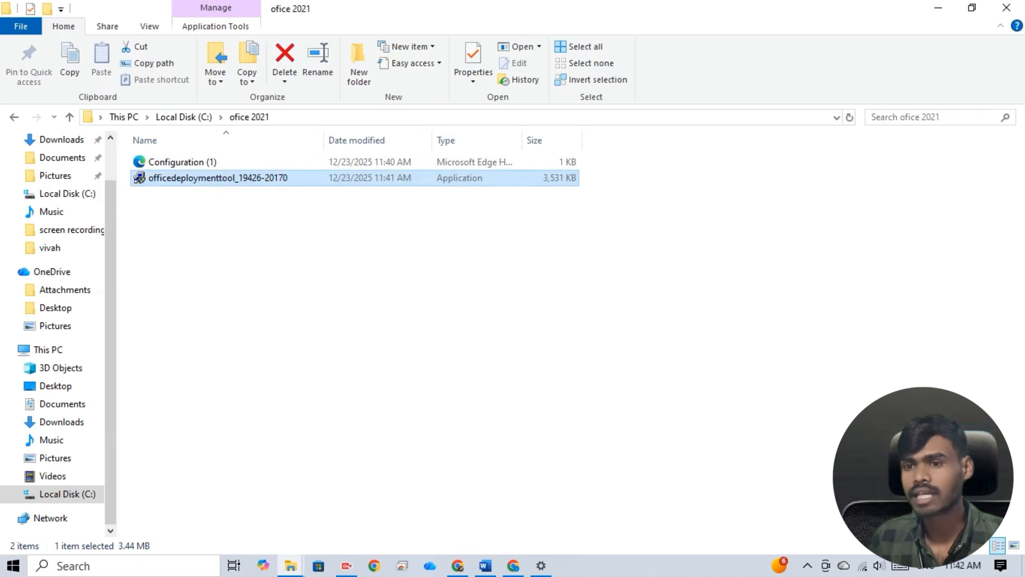
# - Accept the Microsoft Software License Terms of the Click-to-Run Administrator Tool and continue the installation
pyautogui.scroll(-6, 328, 309)
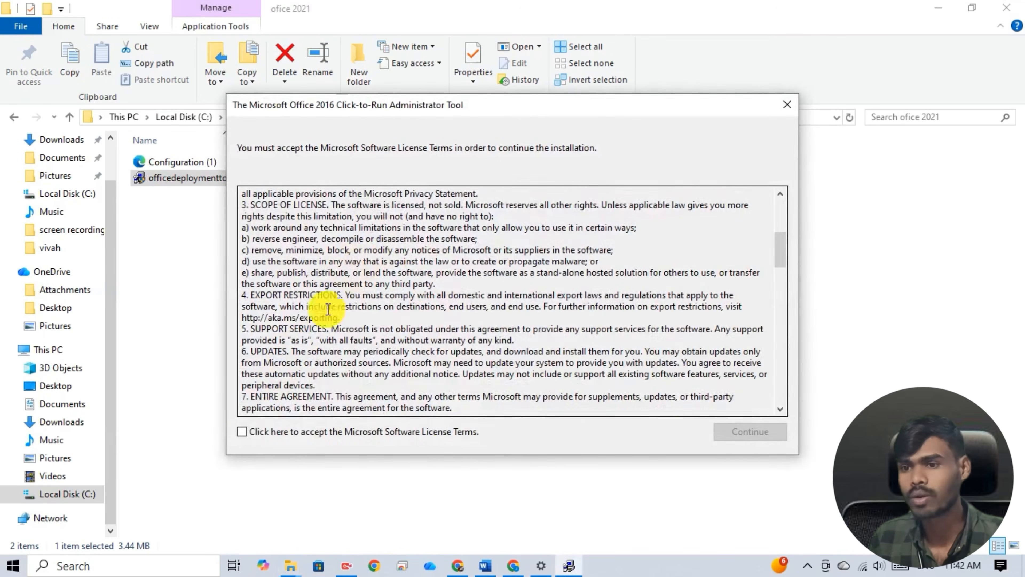
pyautogui.click(251, 431)
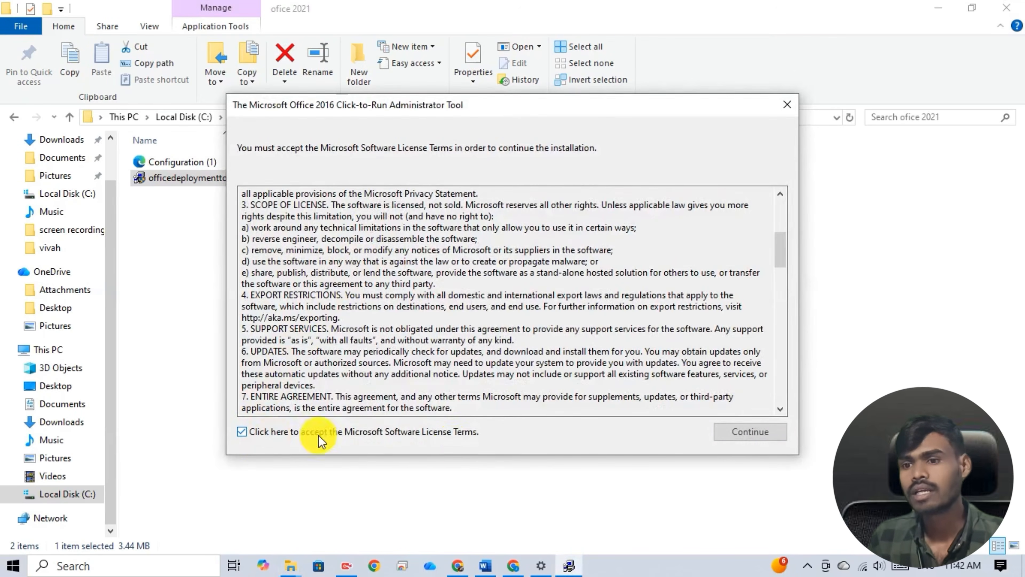
pyautogui.click(736, 433)
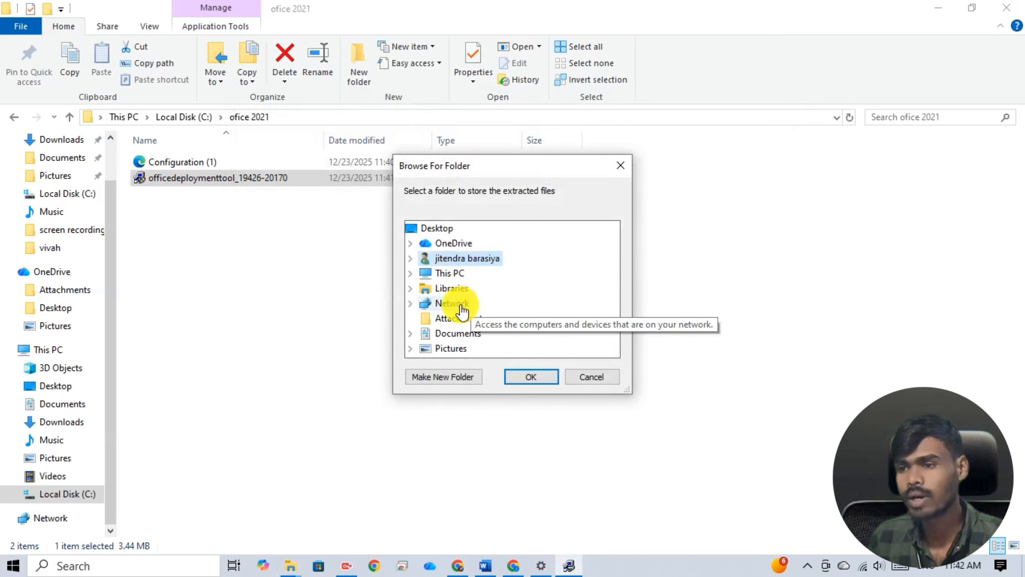
# - Extract the deployment tool files into the "ofice 2021" folder on Local Disk (C:) and close the completion message
pyautogui.doubleClick(457, 273)
pyautogui.scroll(-1, 480, 290)
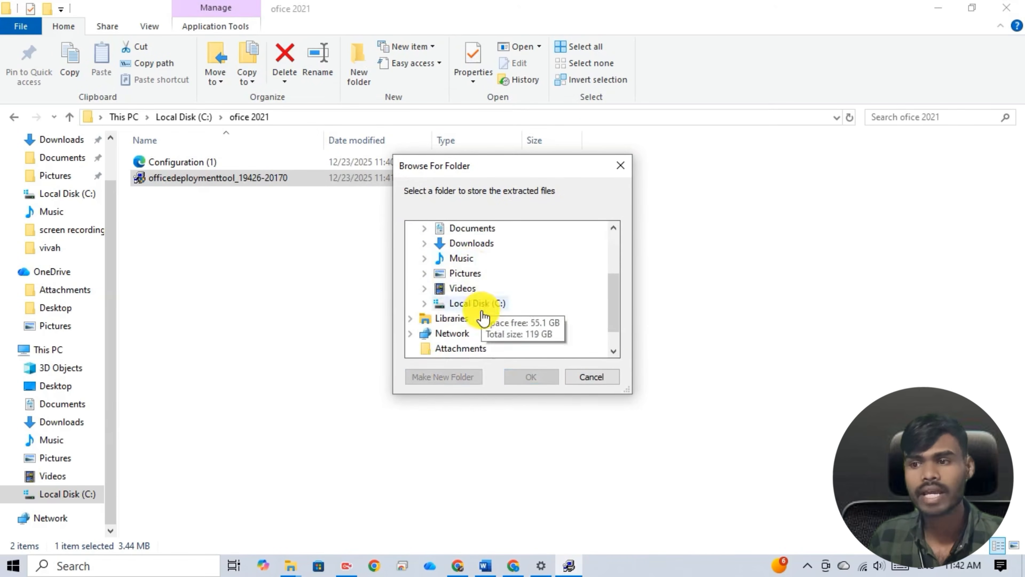
pyautogui.doubleClick(484, 302)
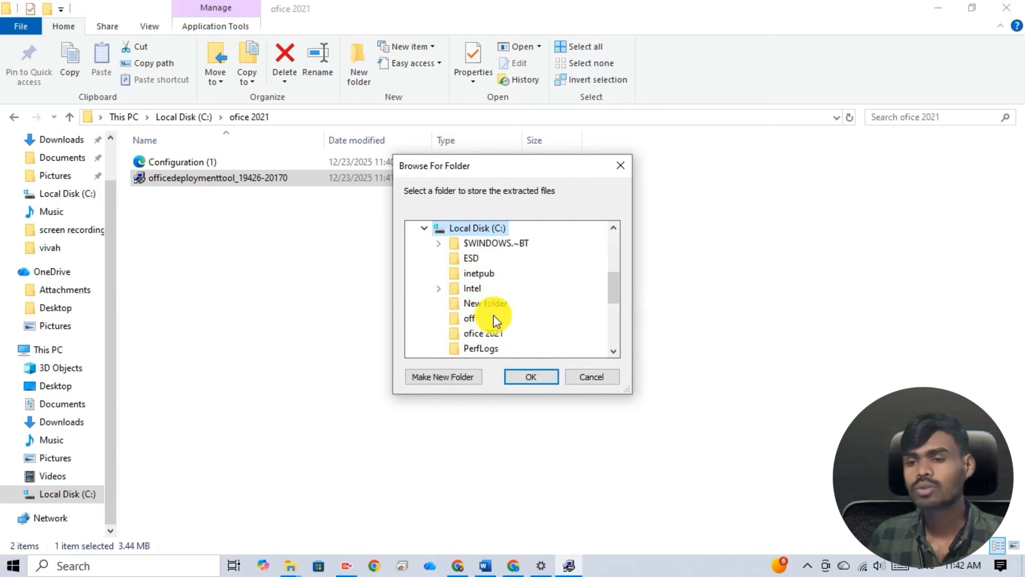
pyautogui.click(484, 333)
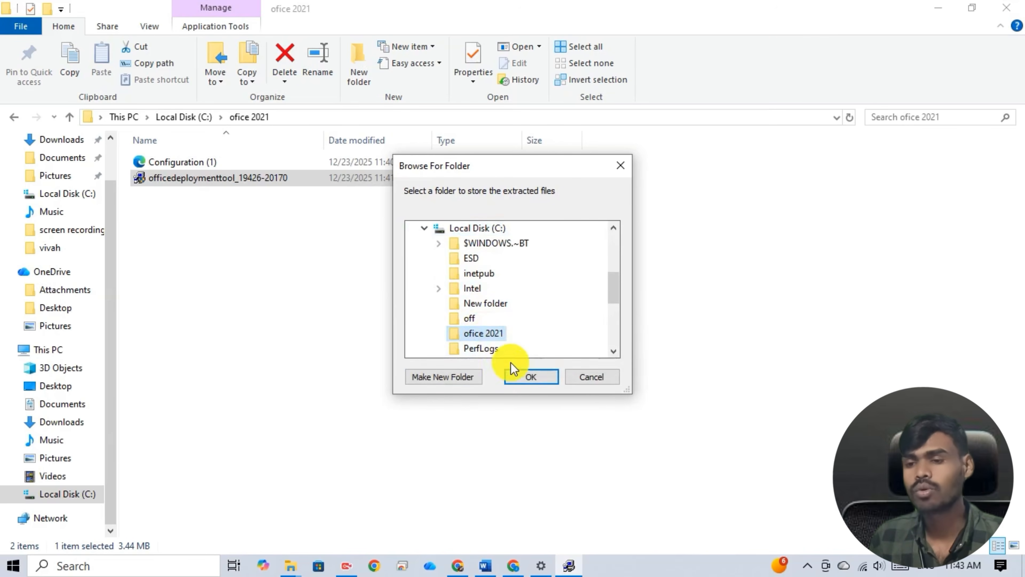
pyautogui.click(518, 380)
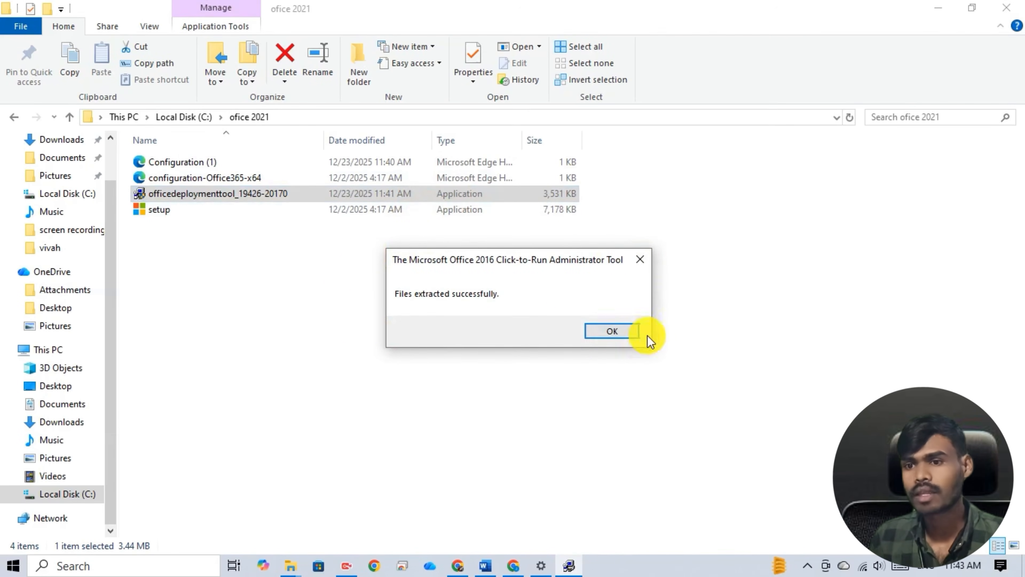
pyautogui.click(627, 334)
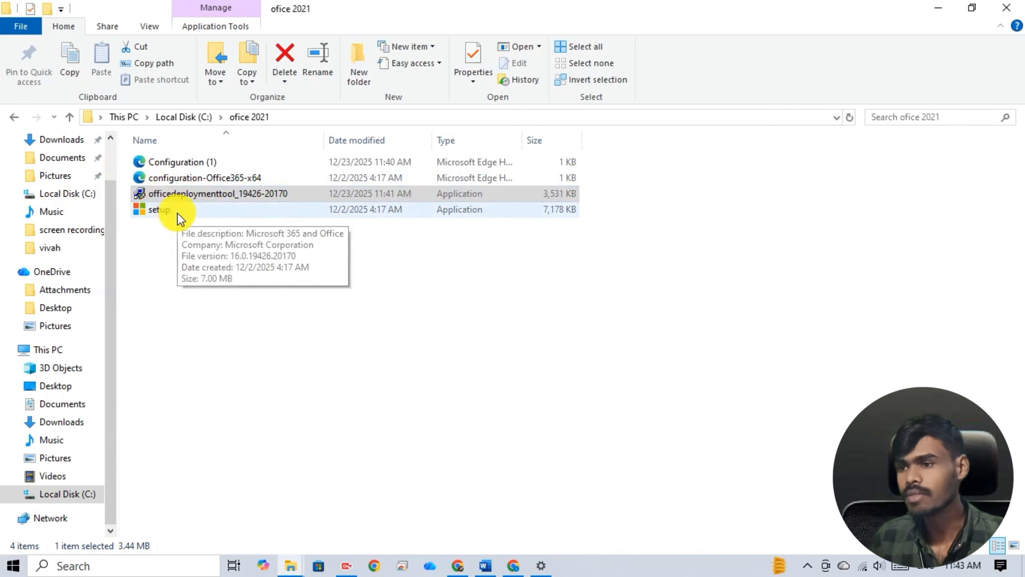
# - Search Windows for cmd and run Command Prompt as administrator
pyautogui.click(264, 313)
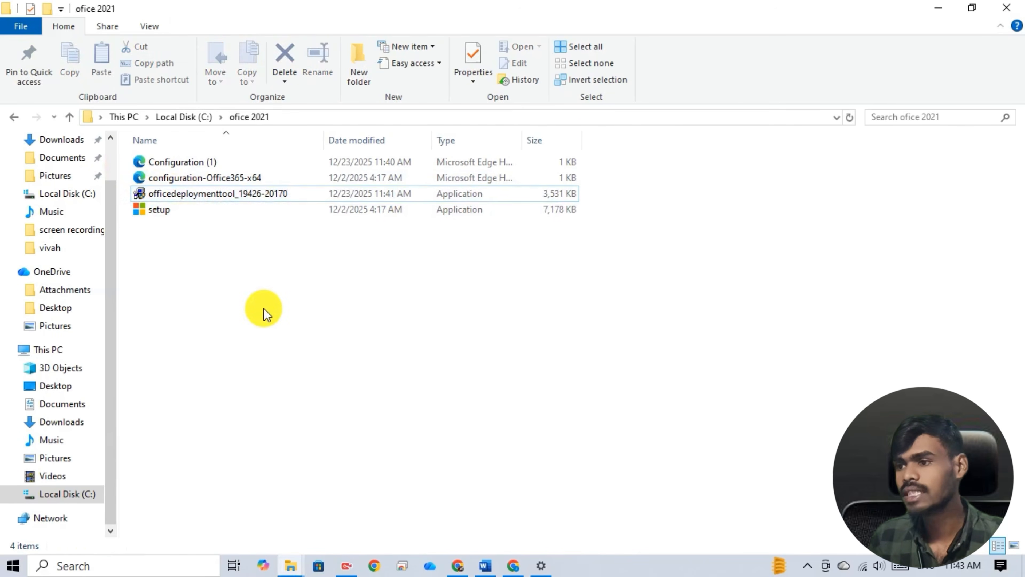
pyautogui.click(151, 564)
pyautogui.write('cmd')
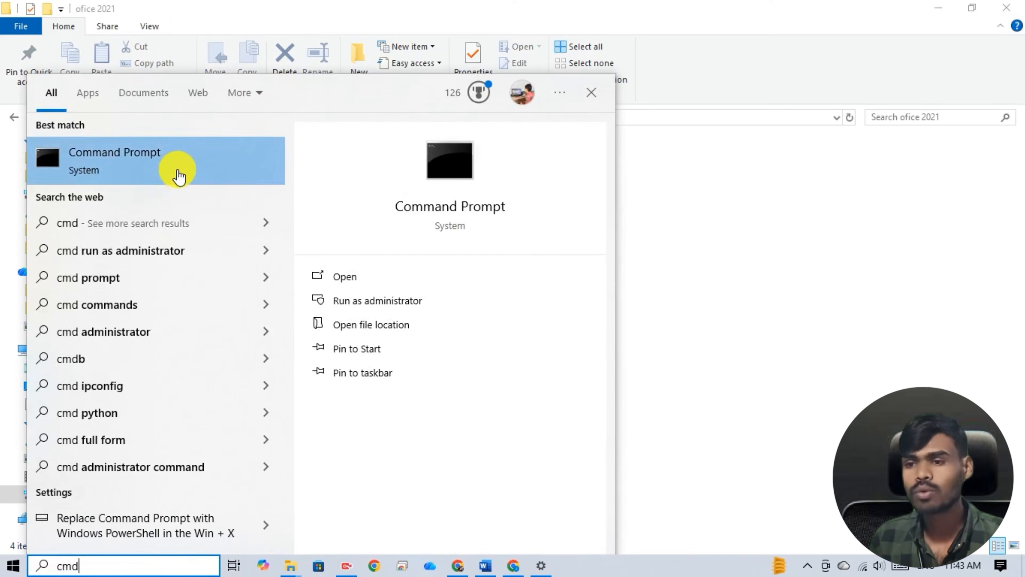
pyautogui.rightClick(178, 166)
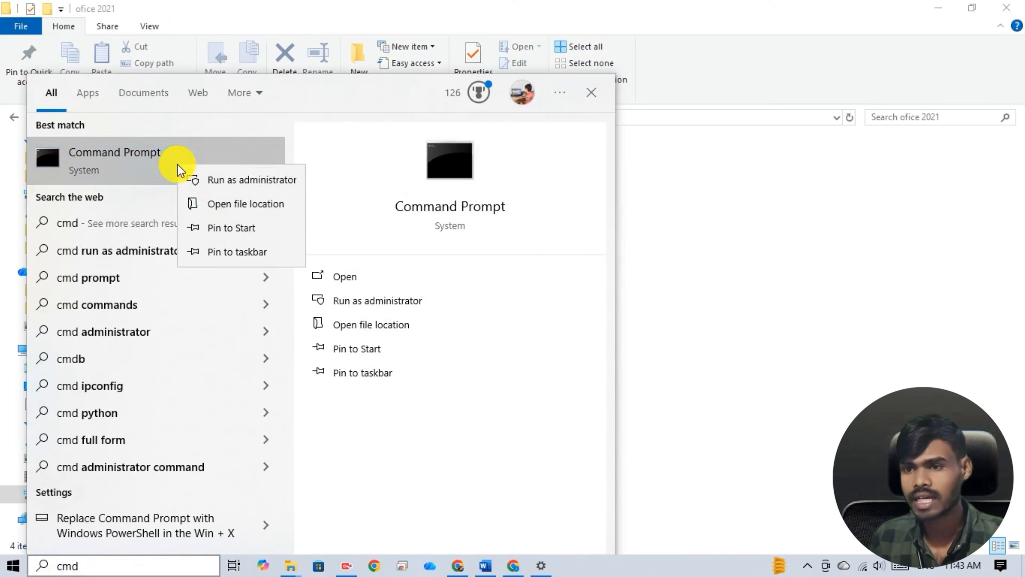
pyautogui.click(258, 180)
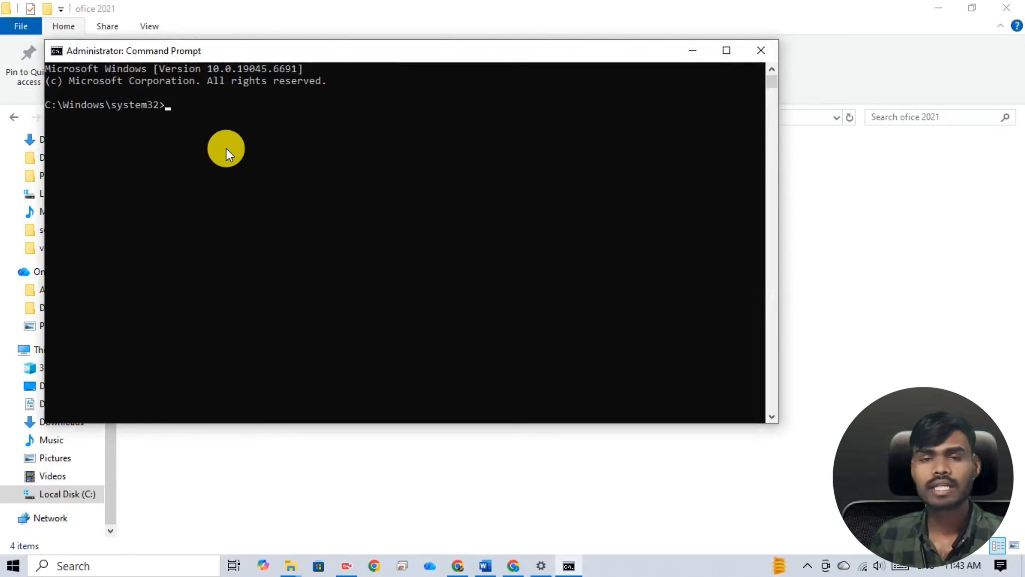
# - Begin a cd command in Command Prompt and copy the address of the "ofice 2021" folder on Local Disk (C:) from File Explorer
pyautogui.write('cd')
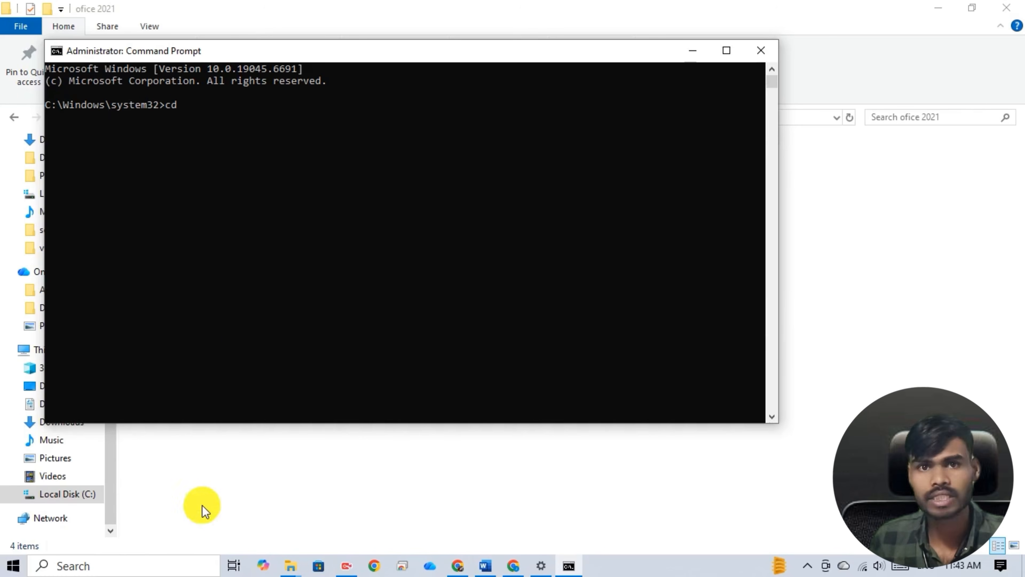
pyautogui.click(133, 566)
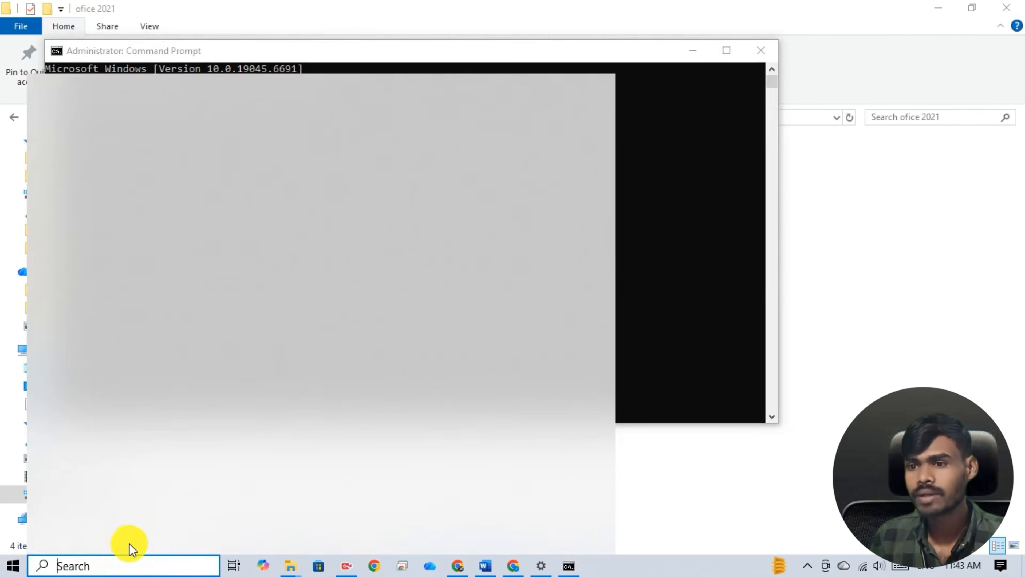
pyautogui.click(116, 280)
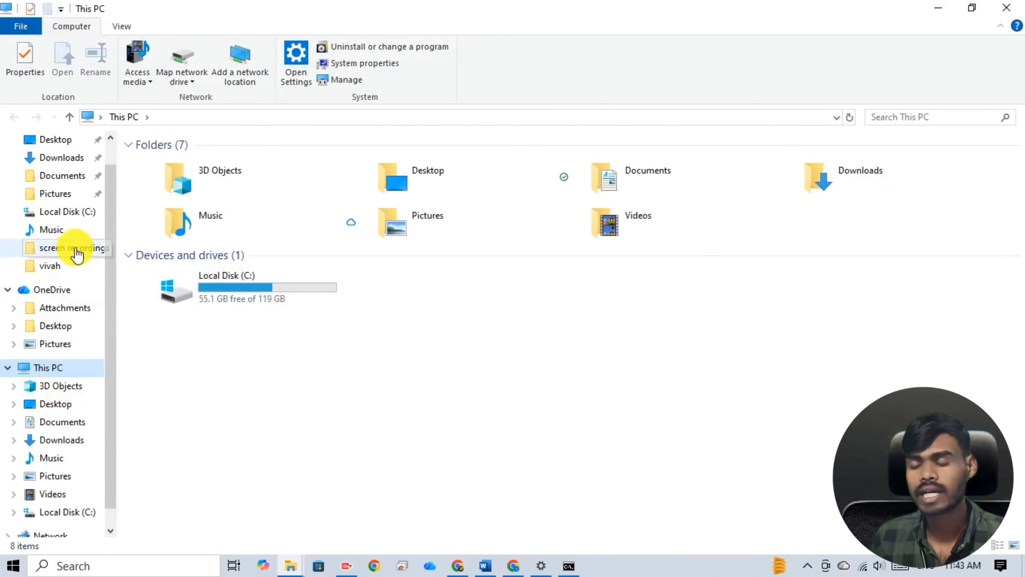
pyautogui.click(68, 210)
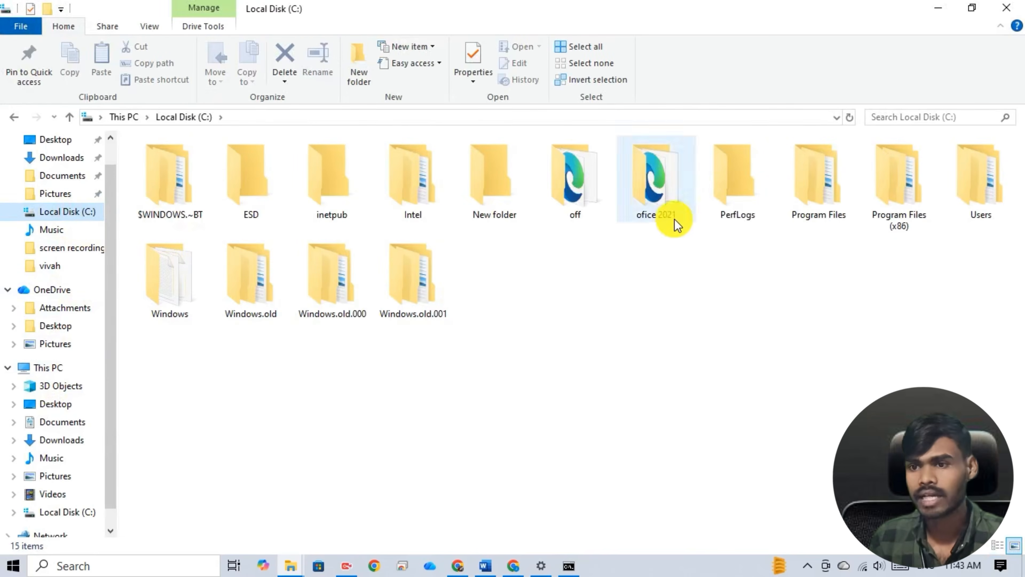
pyautogui.click(667, 188)
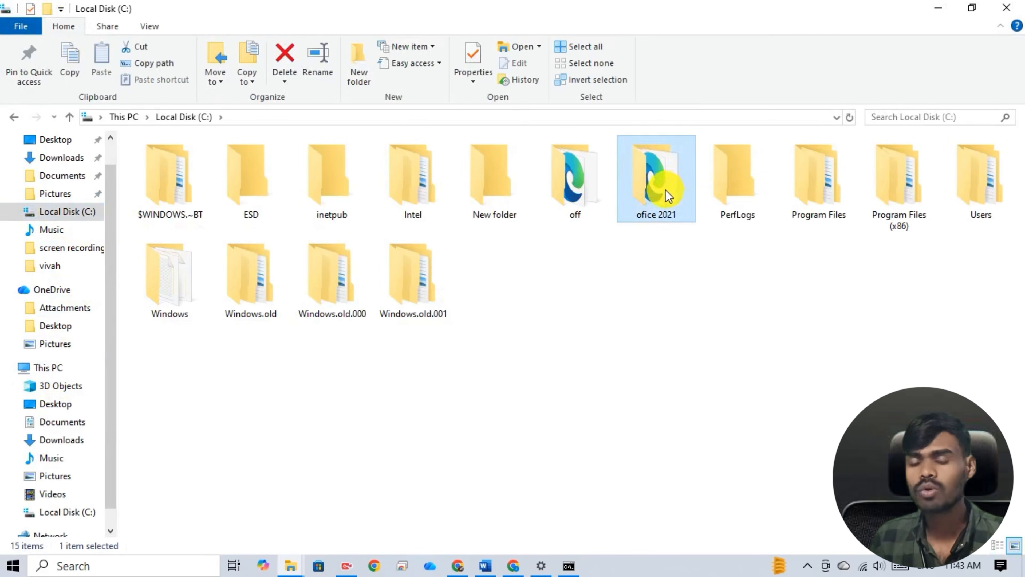
pyautogui.doubleClick(667, 189)
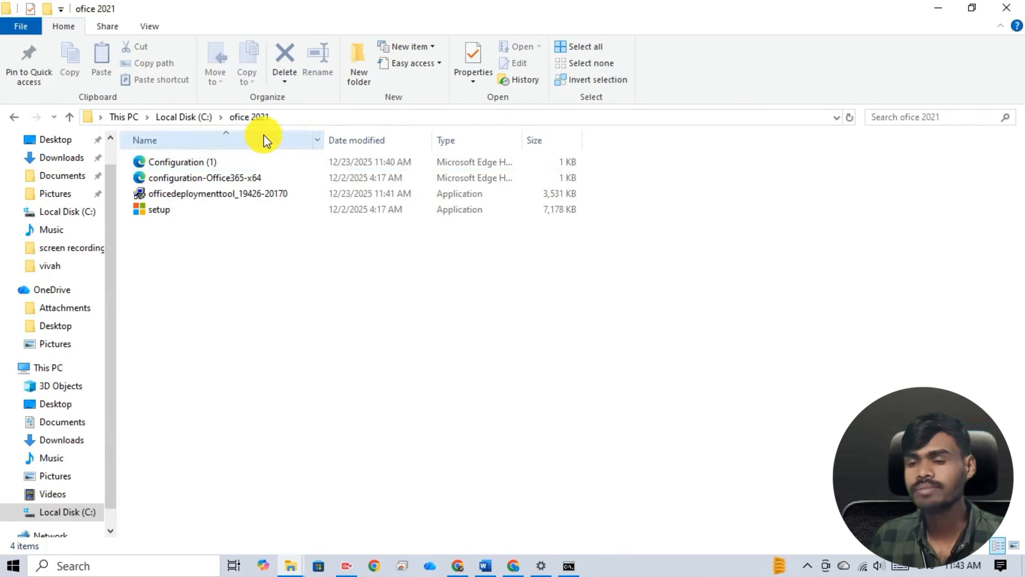
pyautogui.rightClick(254, 118)
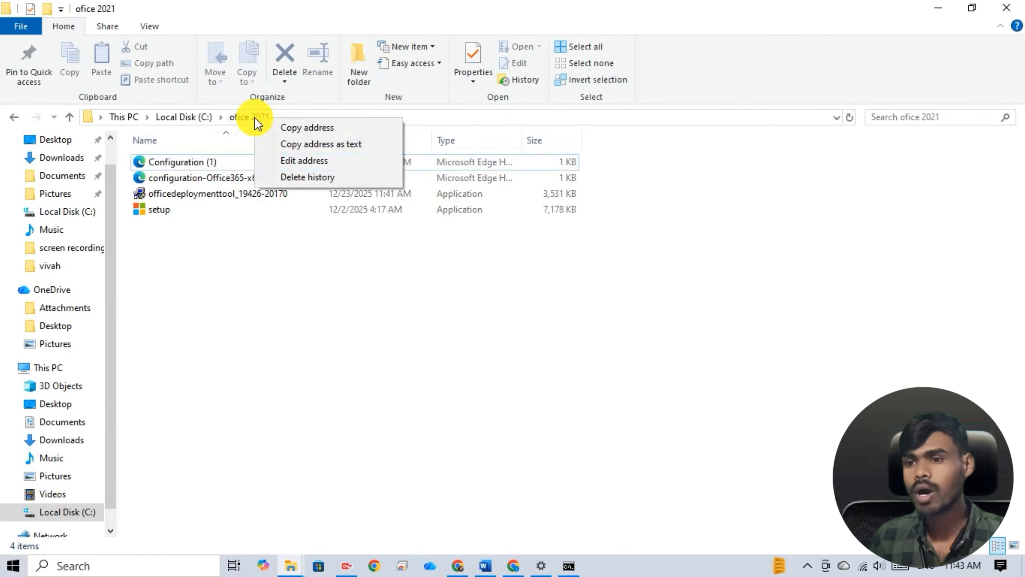
pyautogui.click(331, 128)
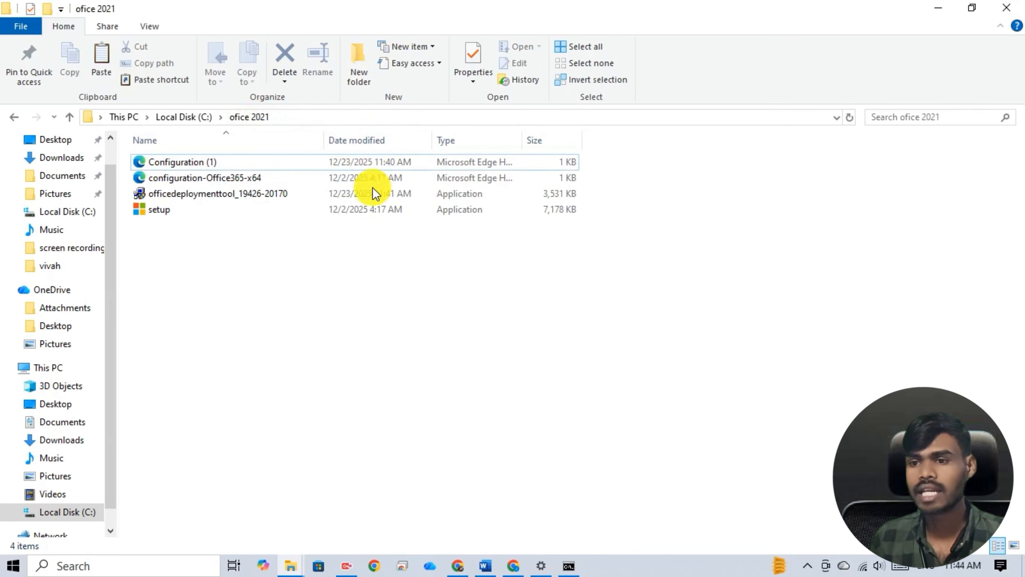
# - Switch back to Command Prompt, complete the command as cd C:\ofice 2021 with the copied path, and run it
pyautogui.click(567, 567)
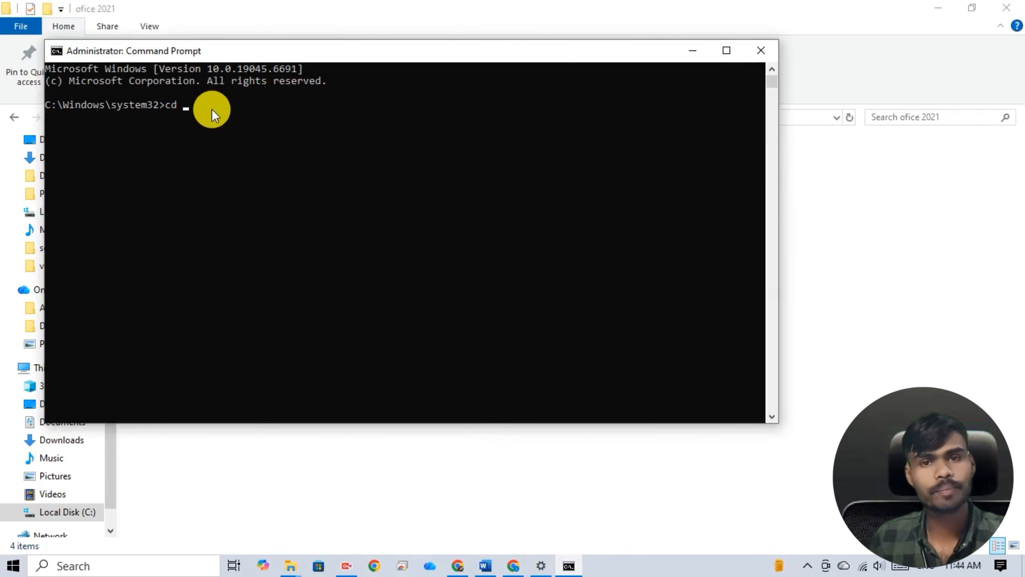
pyautogui.hotkey('ctrl', 'v')
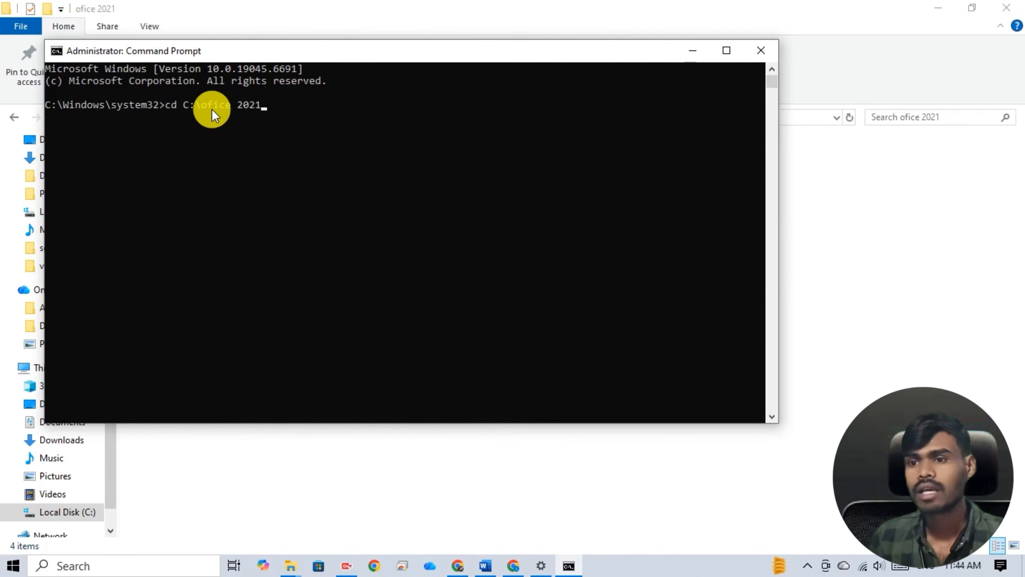
pyautogui.press('Return')
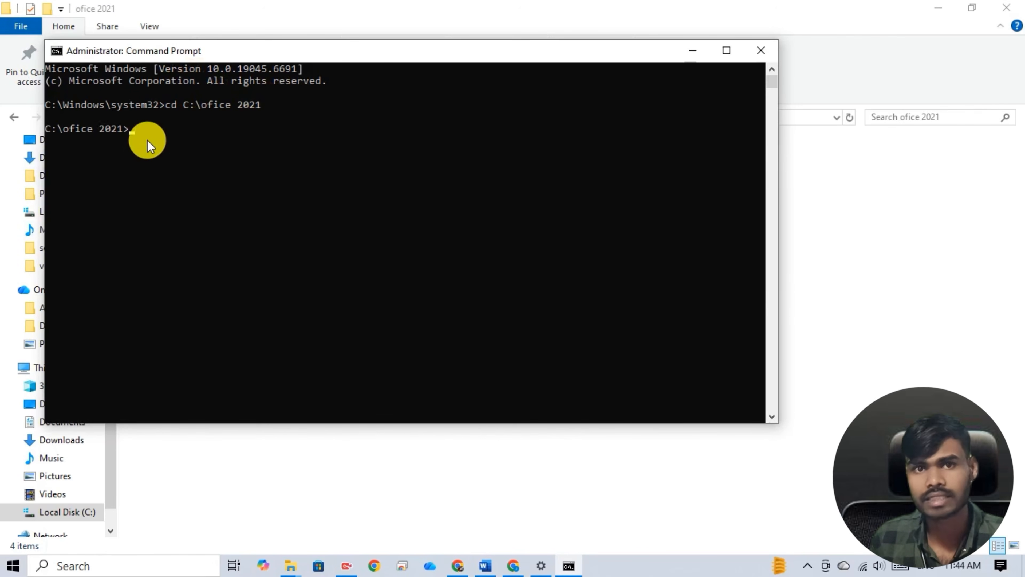
# - In a new Chrome tab, search for "office deployment tool 2021" and open the deployment tool installation section of Microsoft's Deploy Office LTSC 2021 article
pyautogui.click(515, 568)
pyautogui.click(396, 17)
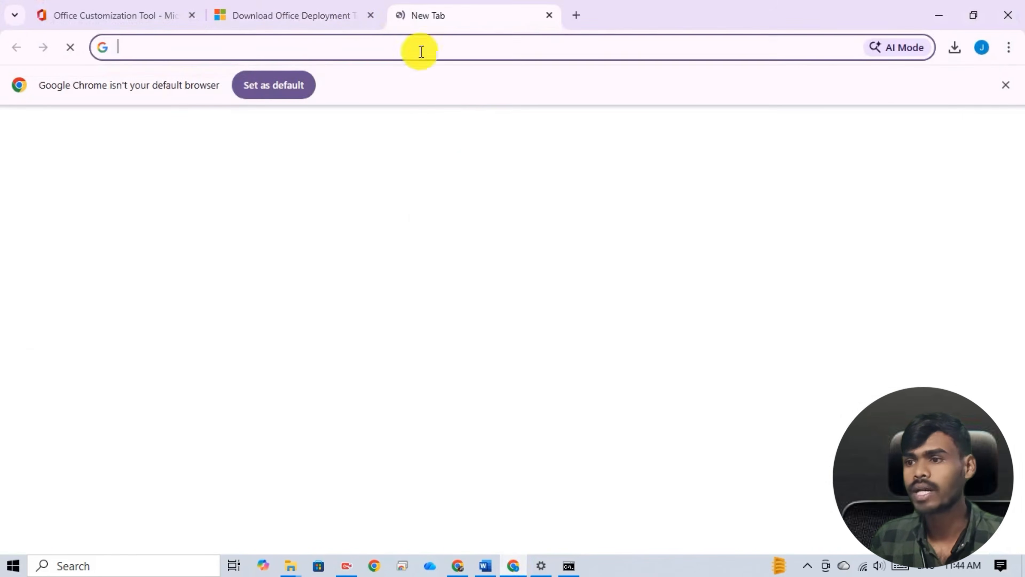
pyautogui.click(410, 318)
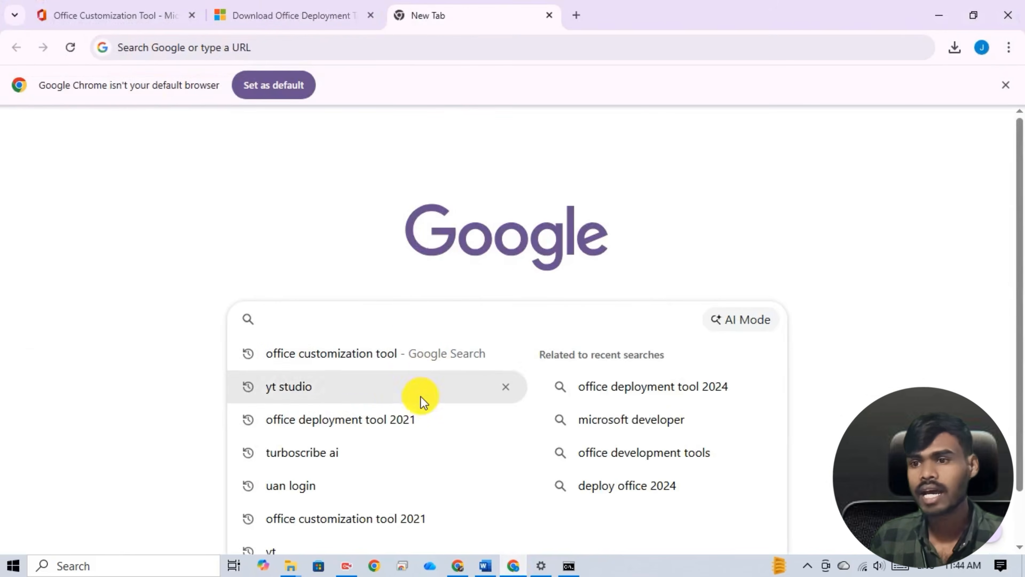
pyautogui.click(392, 421)
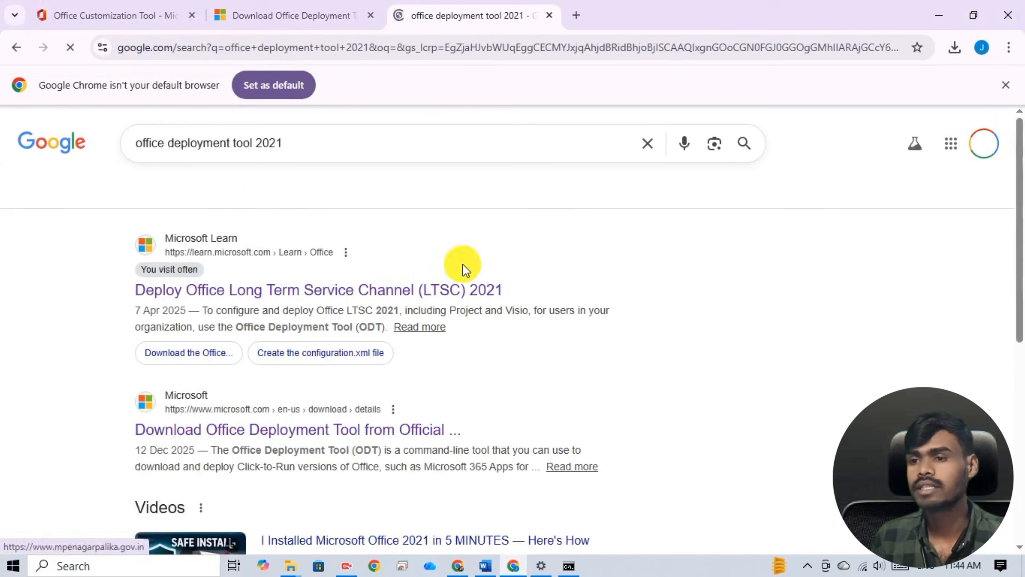
pyautogui.click(300, 286)
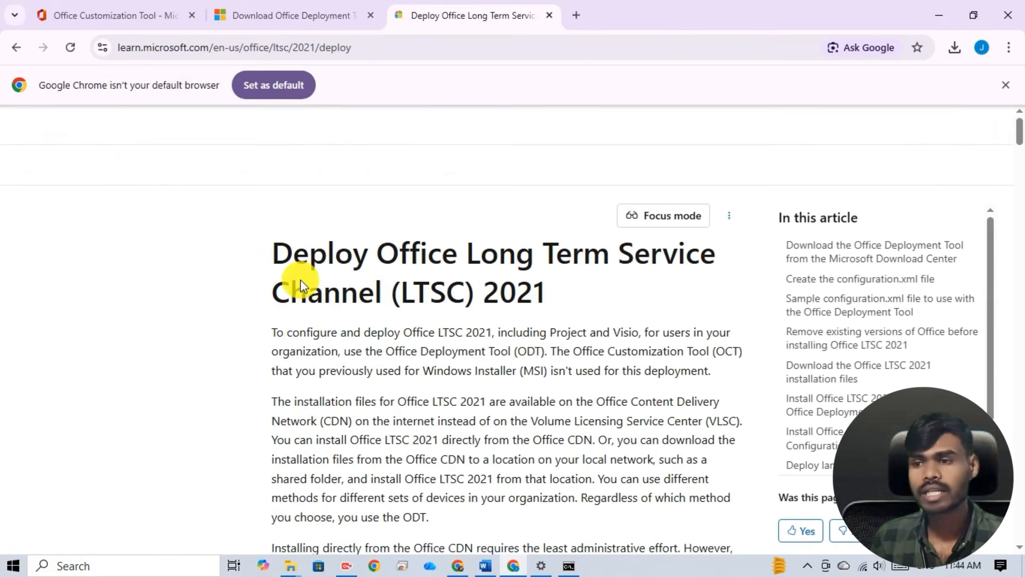
pyautogui.scroll(-3, 400, 257)
pyautogui.scroll(-5, 405, 259)
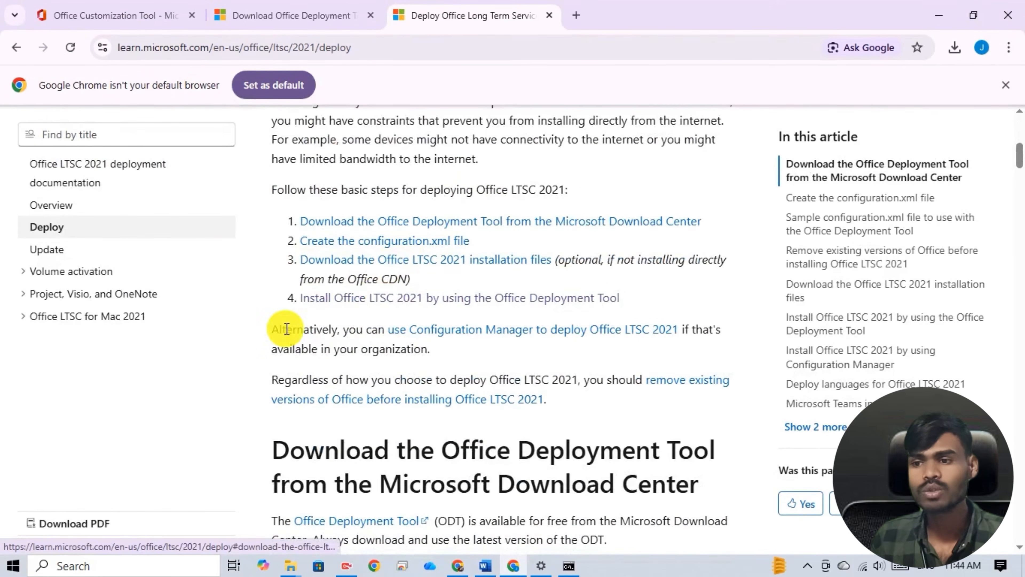
pyautogui.click(410, 305)
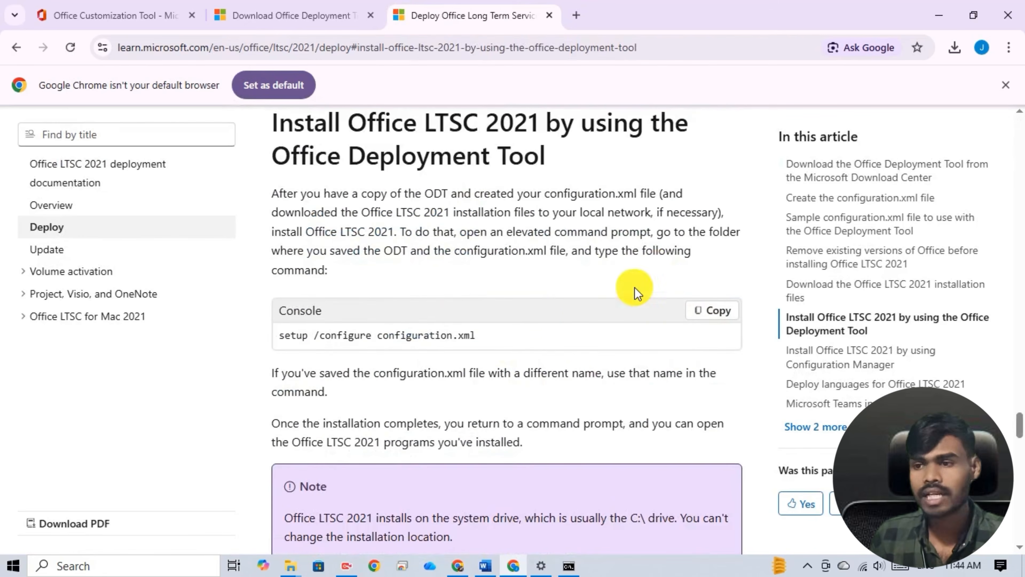
# - Copy the command setup /configure configuration.xml from the article and paste it at the C:\ofice 2021 prompt in Command Prompt
pyautogui.click(705, 317)
pyautogui.moveTo(284, 335); pyautogui.dragTo(505, 343)
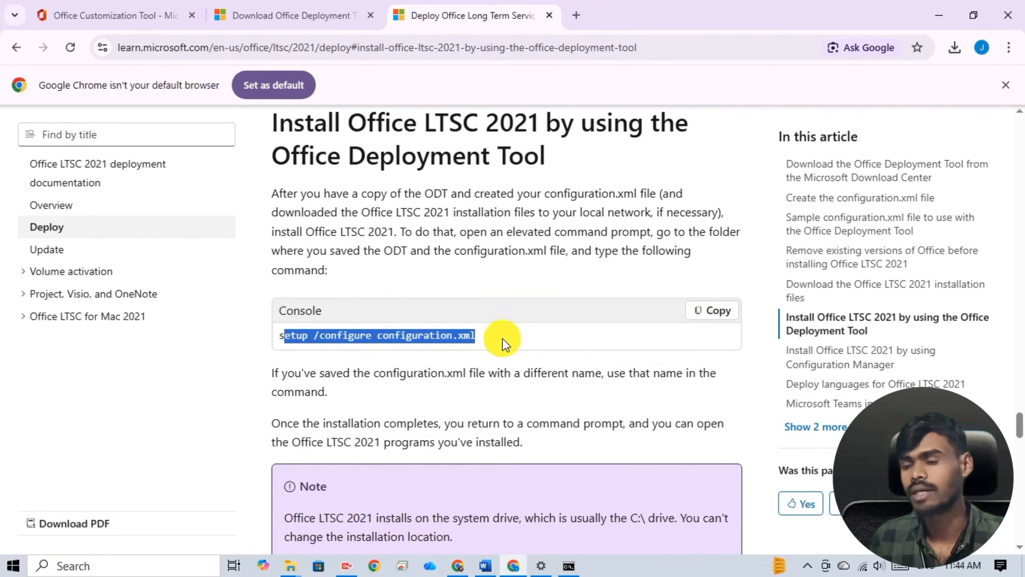
pyautogui.click(711, 312)
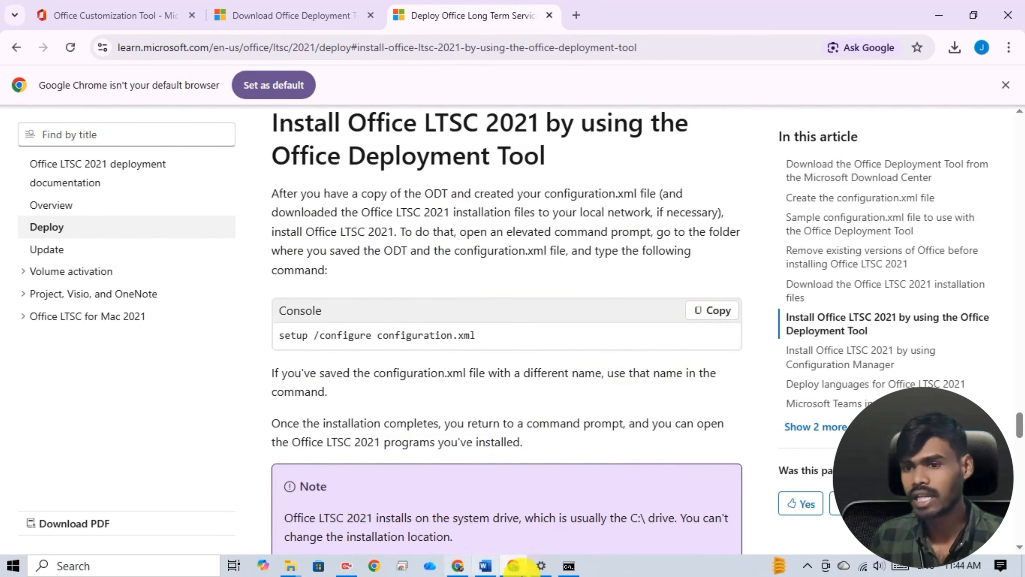
pyautogui.click(561, 570)
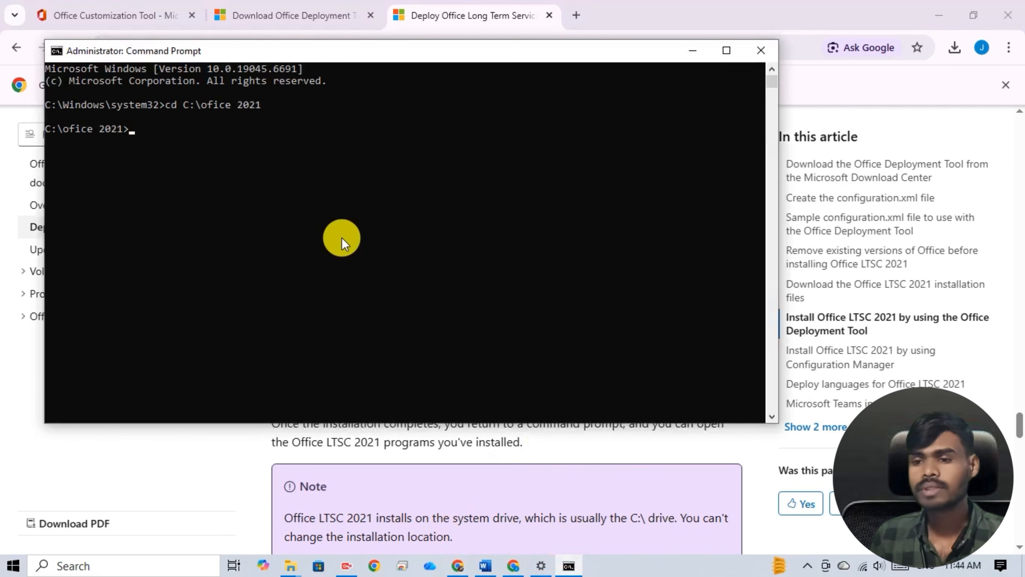
pyautogui.hotkey('ctrl', 'v')
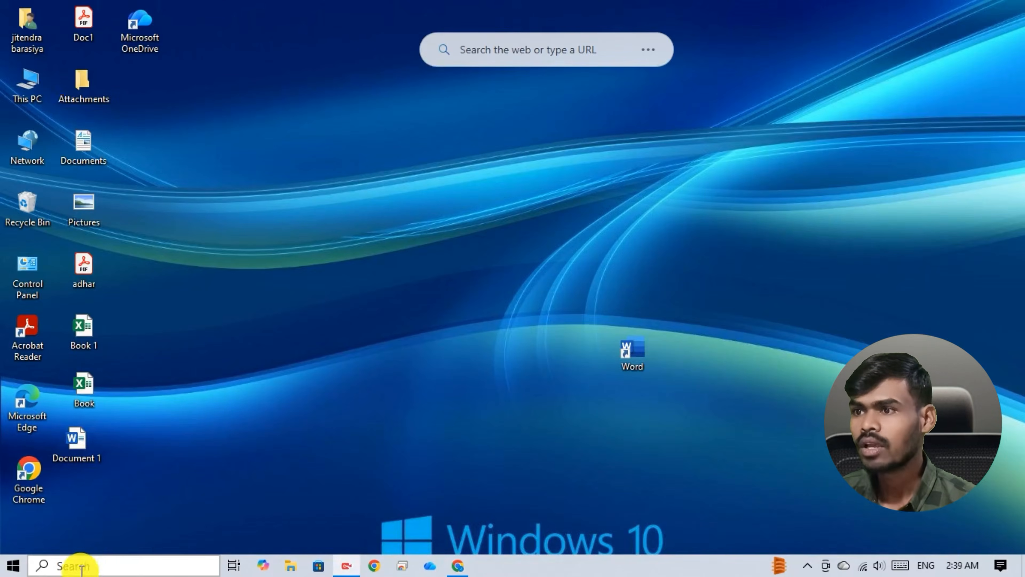
# - Open Notepad and paste the copied configuration XML for the 64-bit ProPlus2021Volume product into the blank document
pyautogui.click(105, 567)
pyautogui.write('n')
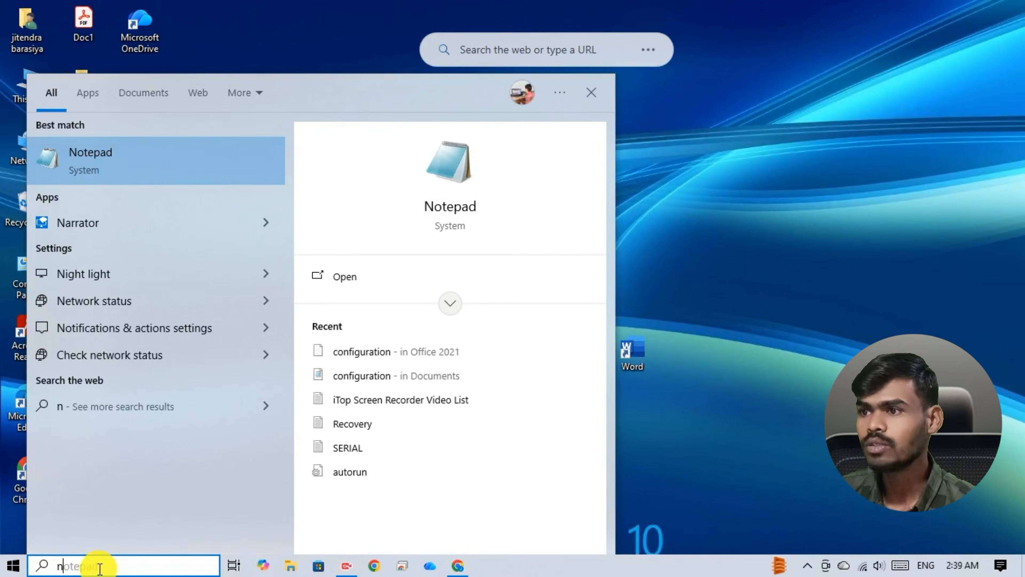
pyautogui.write('o')
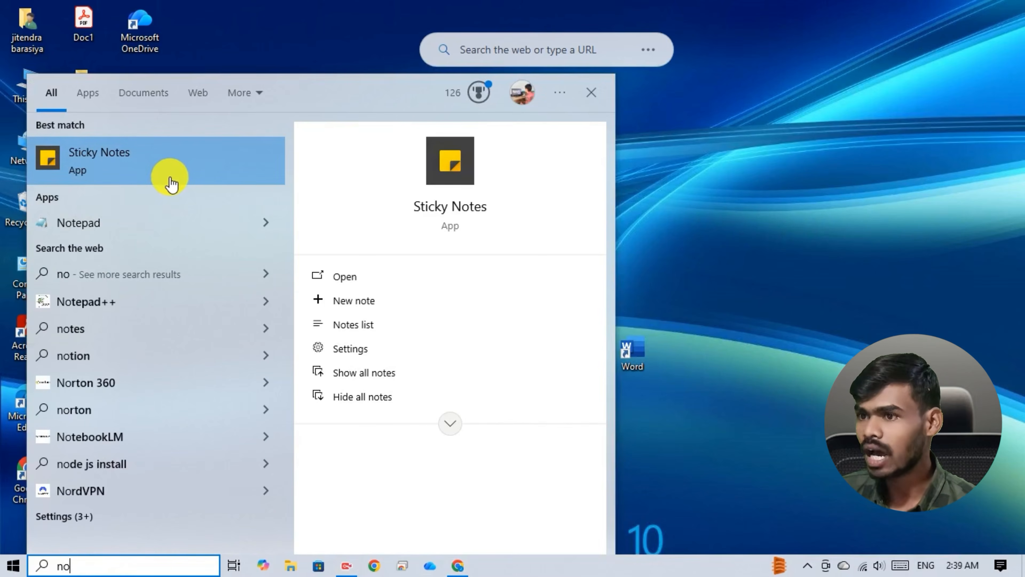
pyautogui.press('BackSpace')
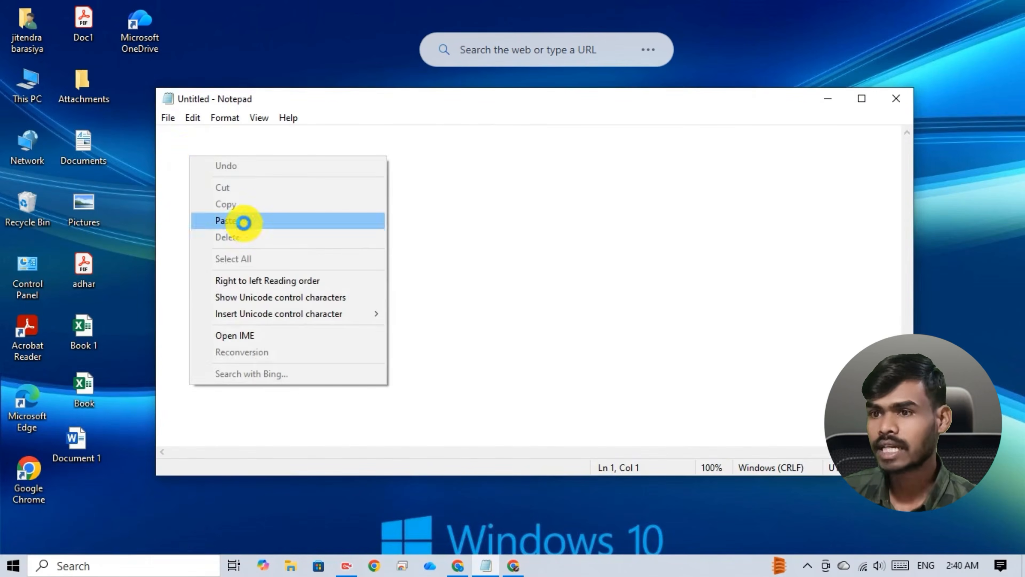
pyautogui.click(243, 222)
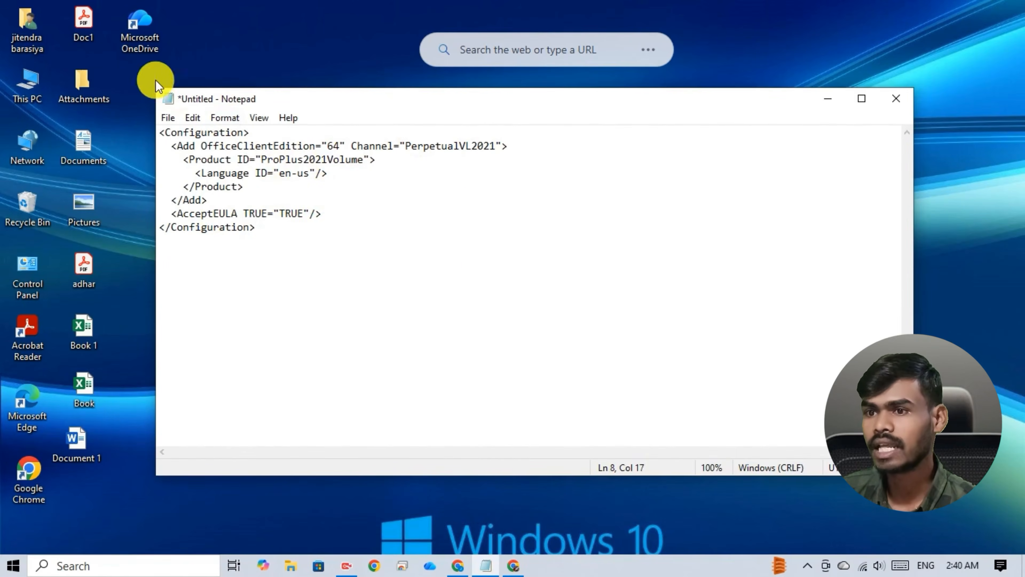
# - Save the Notepad document as Configuration.xml in the Office 2021 folder on Local Disk (C:)
pyautogui.click(174, 119)
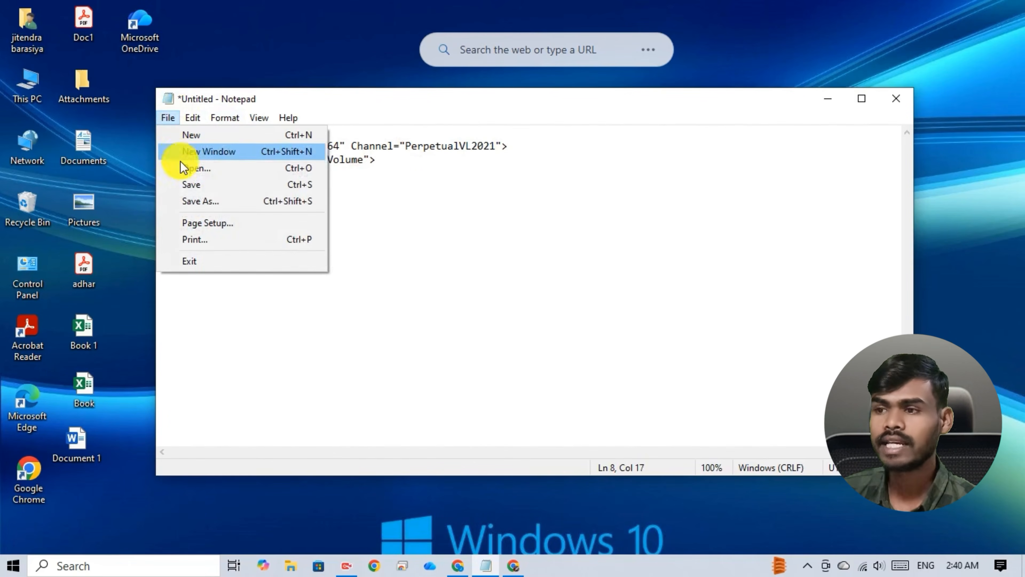
pyautogui.click(213, 200)
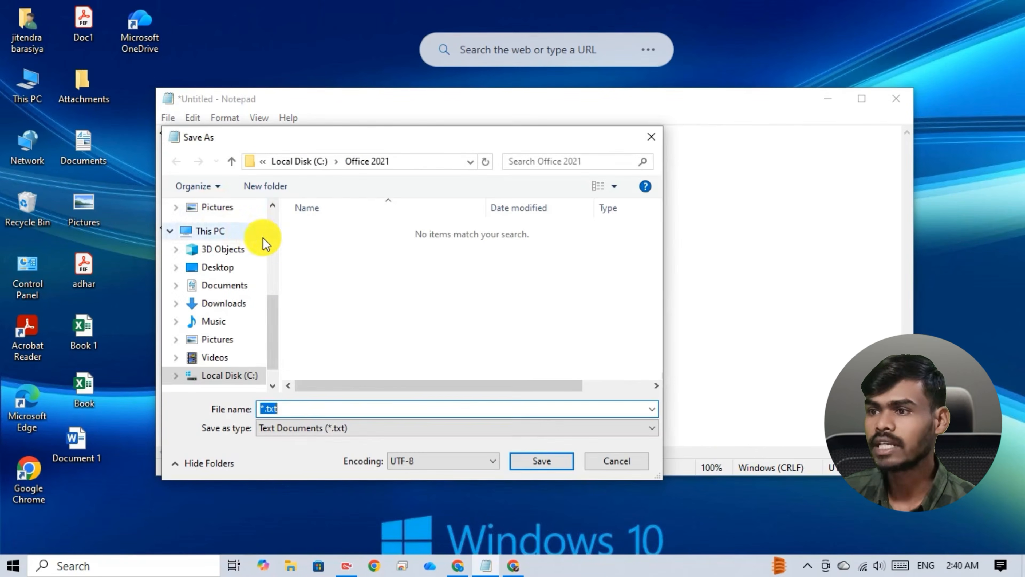
pyautogui.click(238, 378)
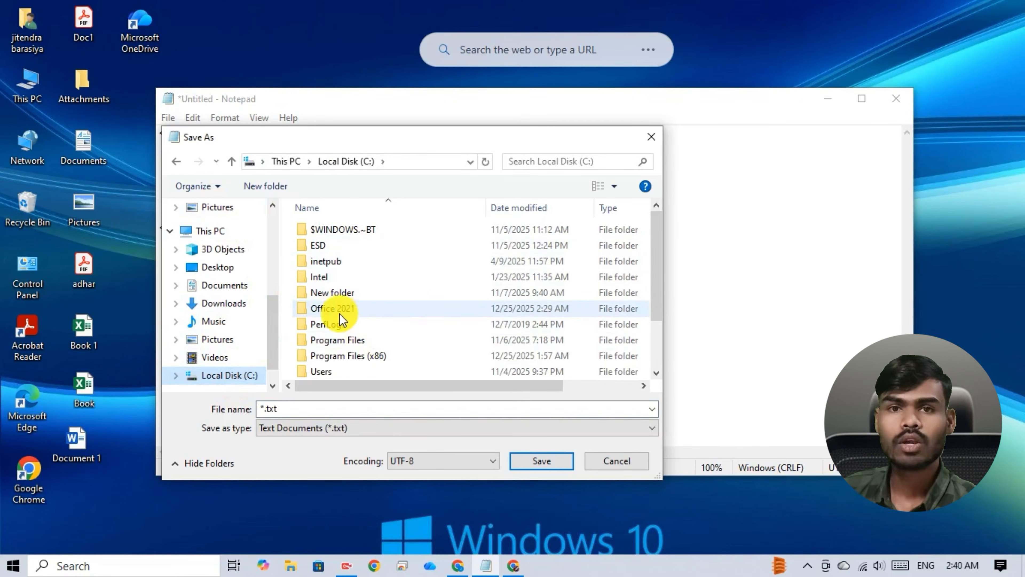
pyautogui.click(346, 307)
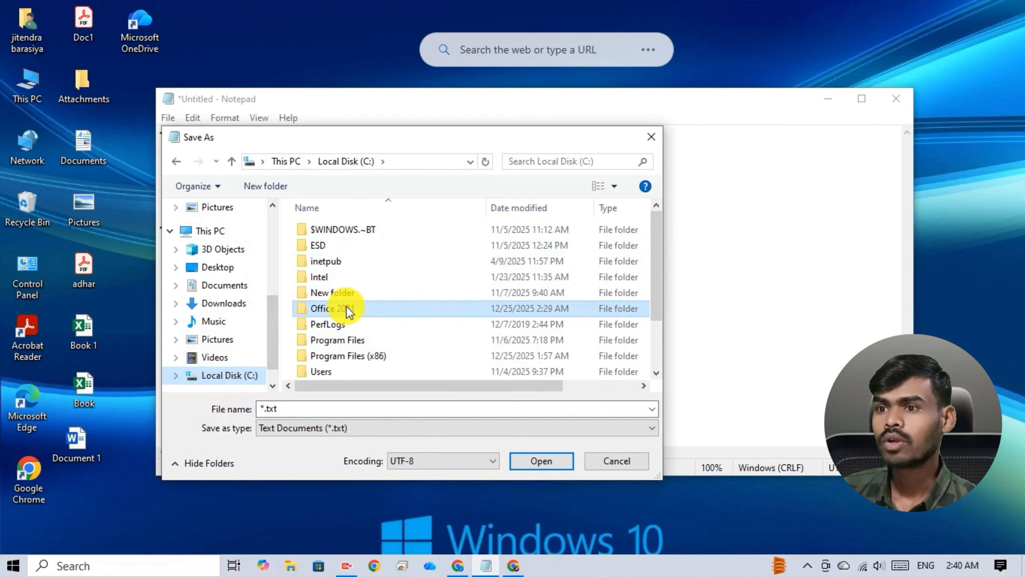
pyautogui.click(285, 415)
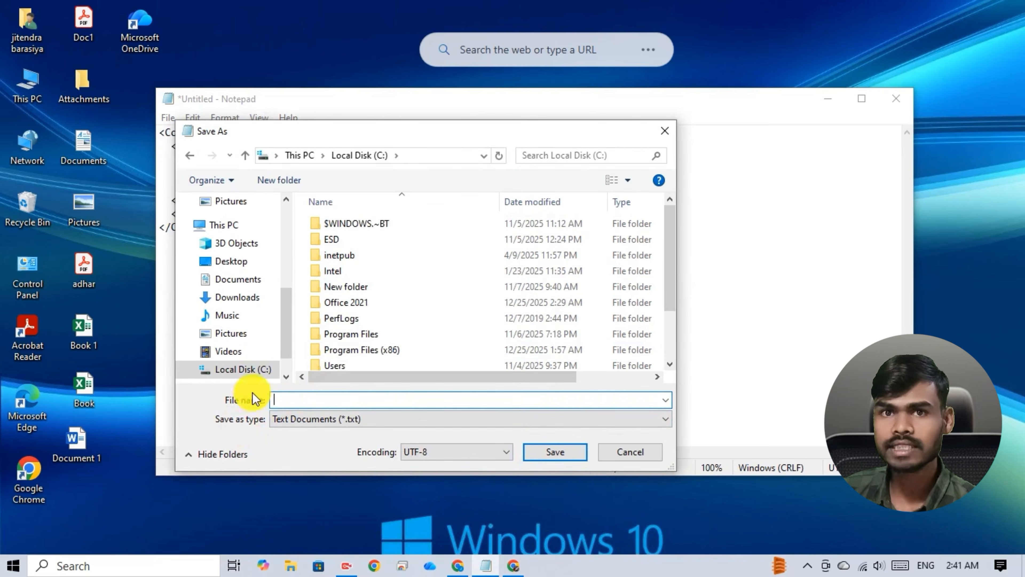
pyautogui.rightClick(295, 401)
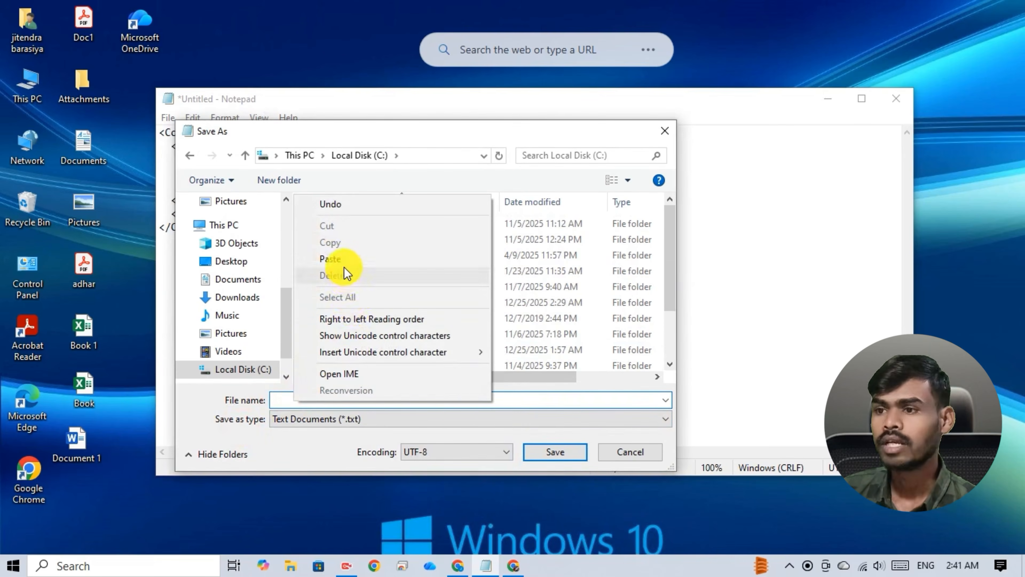
pyautogui.click(340, 260)
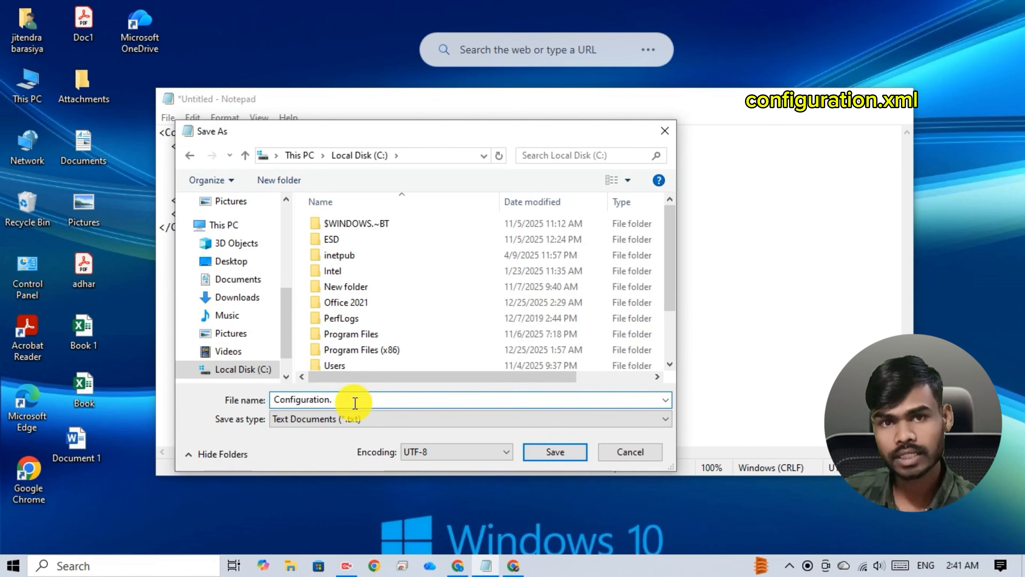
pyautogui.write('.x')
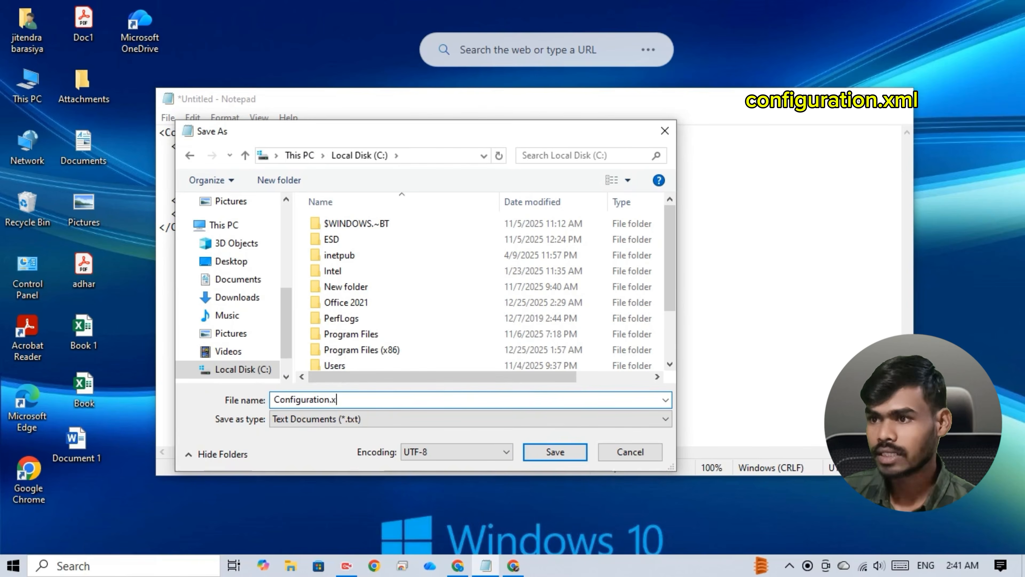
pyautogui.write('ml')
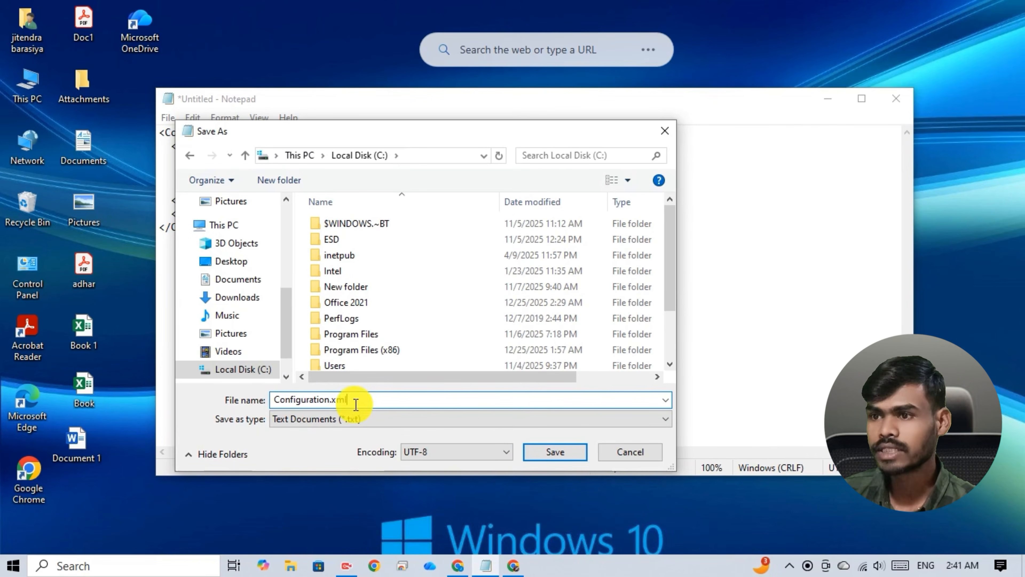
pyautogui.click(550, 456)
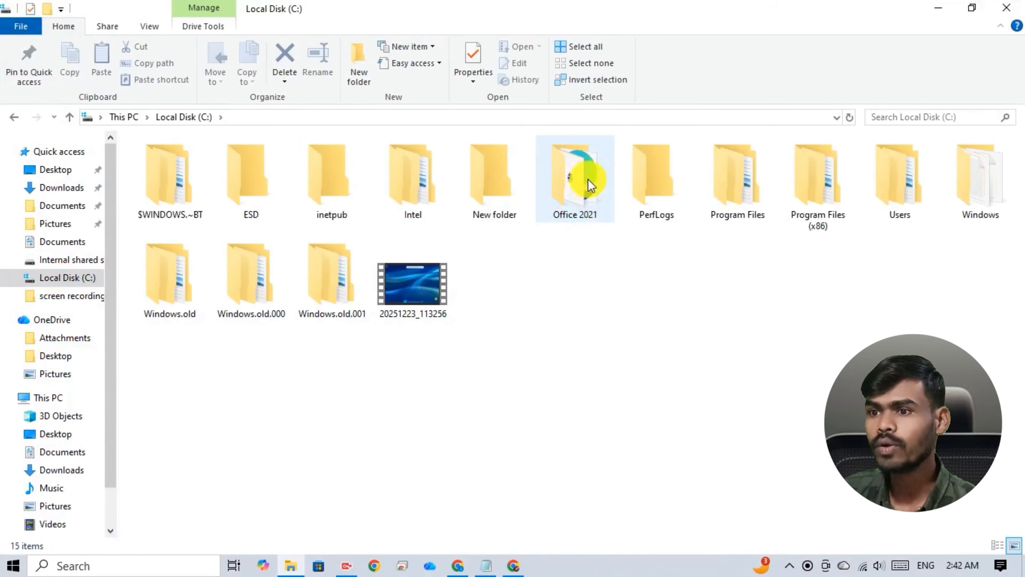
# - Open the Office 2021 folder on Local Disk (C:) in File Explorer and delete the Configuration (1) file
pyautogui.doubleClick(573, 199)
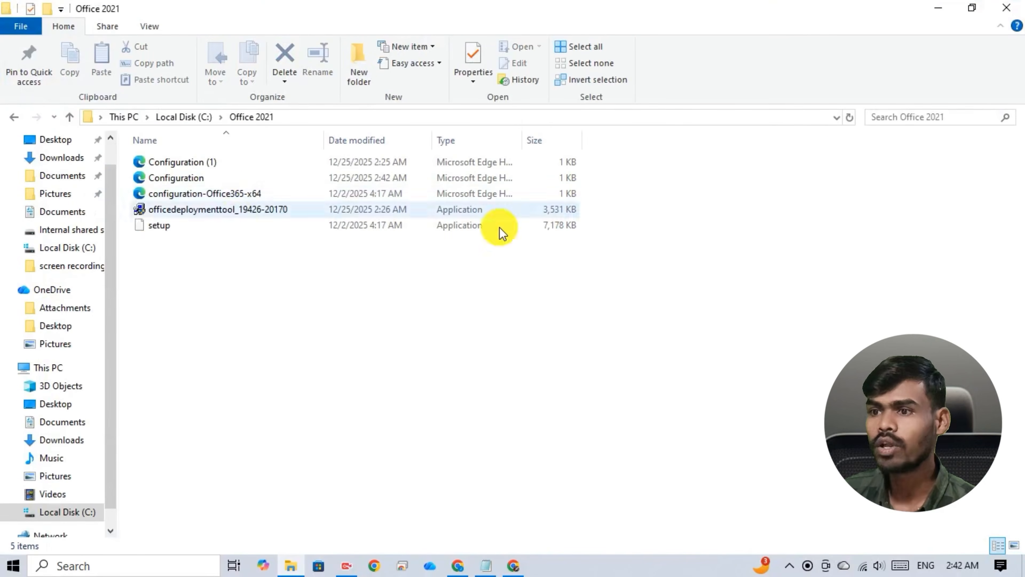
pyautogui.click(211, 165)
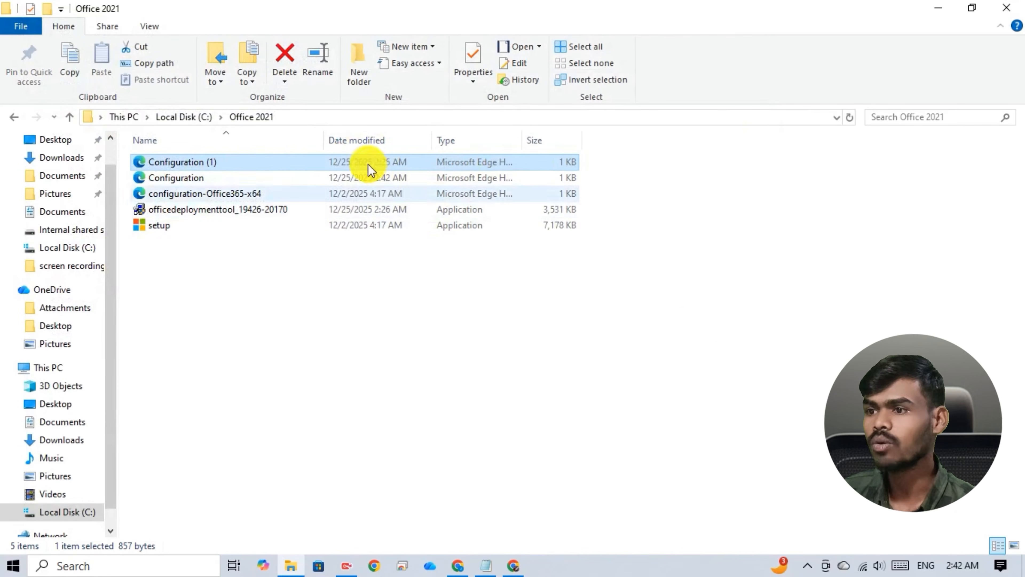
pyautogui.rightClick(311, 165)
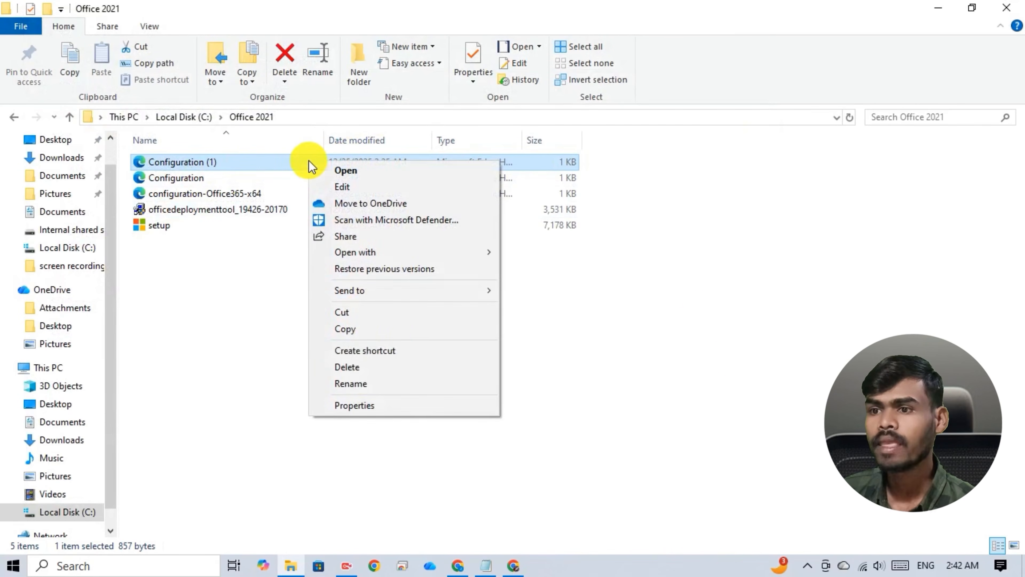
pyautogui.click(360, 367)
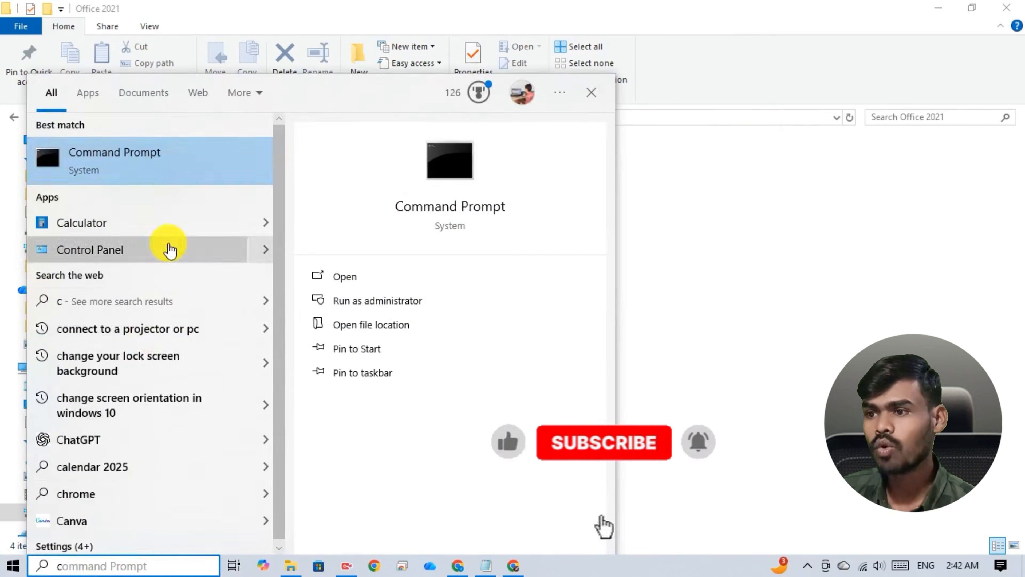
# - Open Command Prompt as administrator and run cd C:\Office 2021, using the folder address copied from File Explorer
pyautogui.rightClick(130, 160)
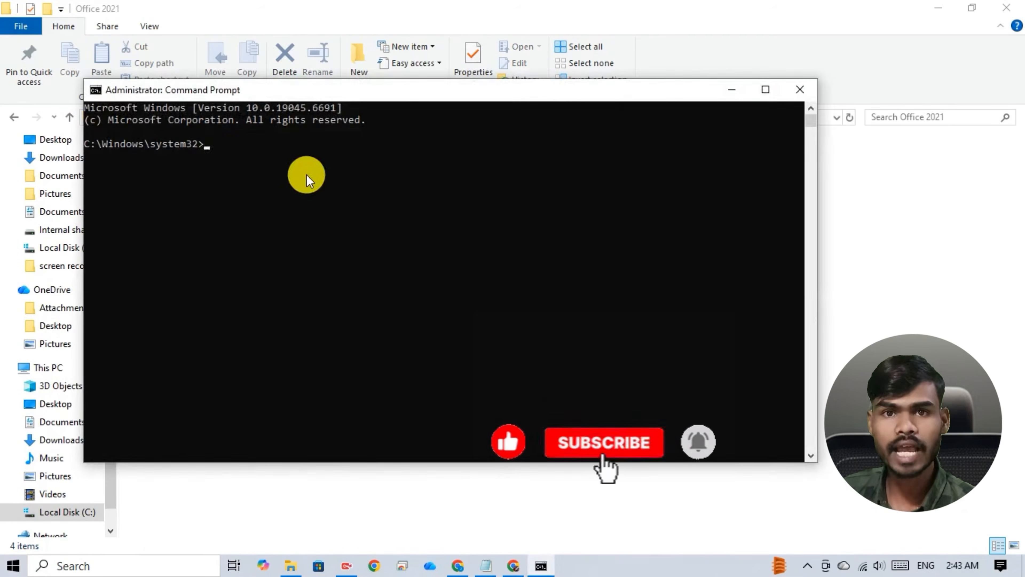
pyautogui.write('cd')
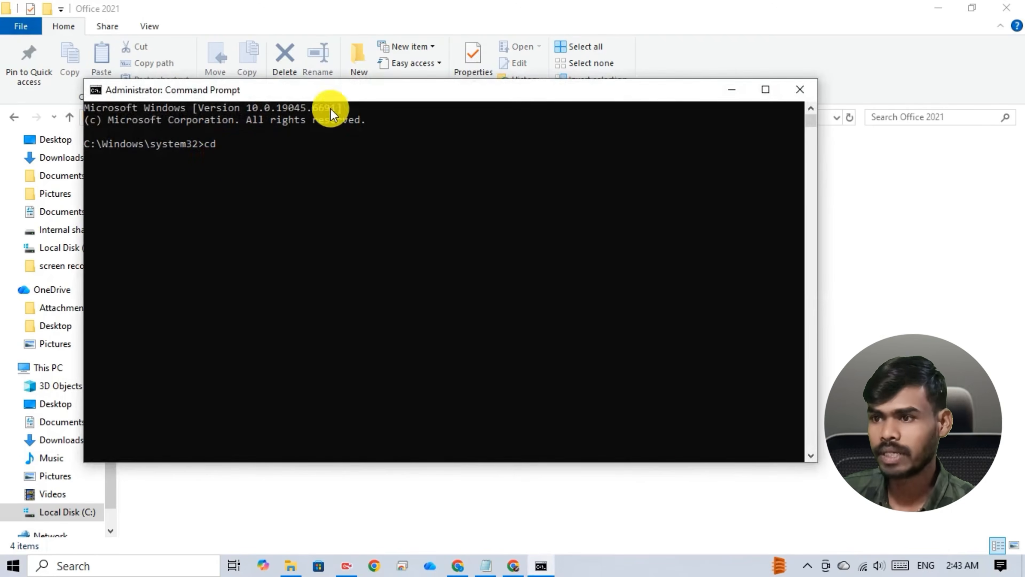
pyautogui.moveTo(331, 91); pyautogui.dragTo(370, 199)
pyautogui.click(284, 118)
pyautogui.rightClick(131, 118)
pyautogui.click(149, 168)
pyautogui.click(545, 566)
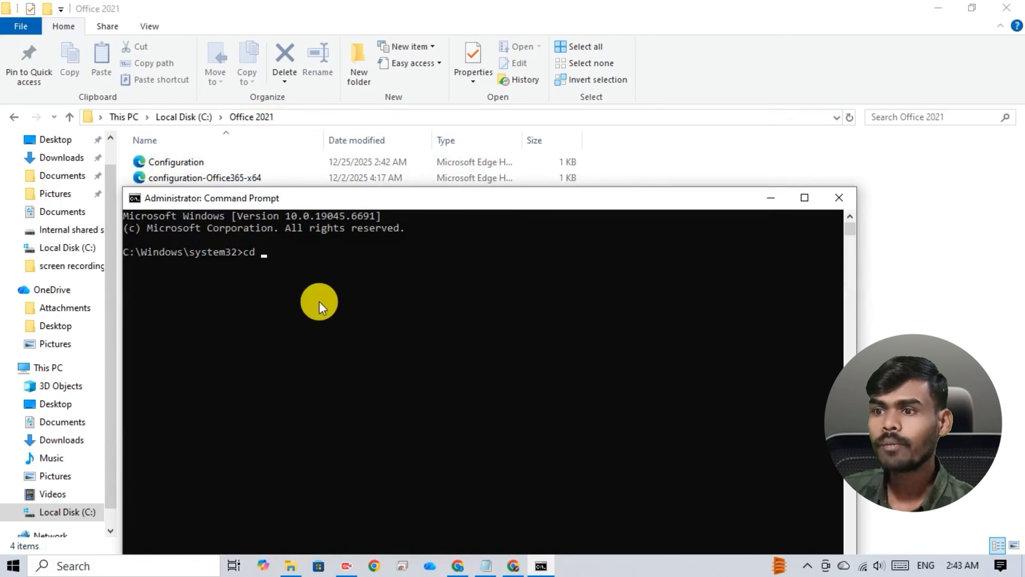
pyautogui.write('C:\\Office 2021')
pyautogui.press('Return')
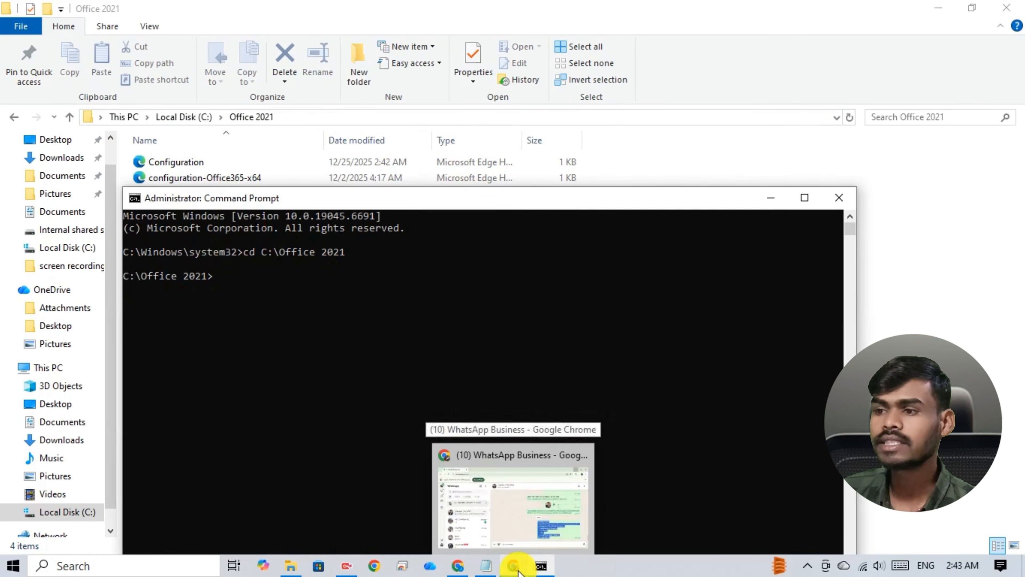
# - Copy setup /configure configuration.xml from the Microsoft article in Chrome, run it in Command Prompt, and close the Office installer when it finishes
pyautogui.click(460, 567)
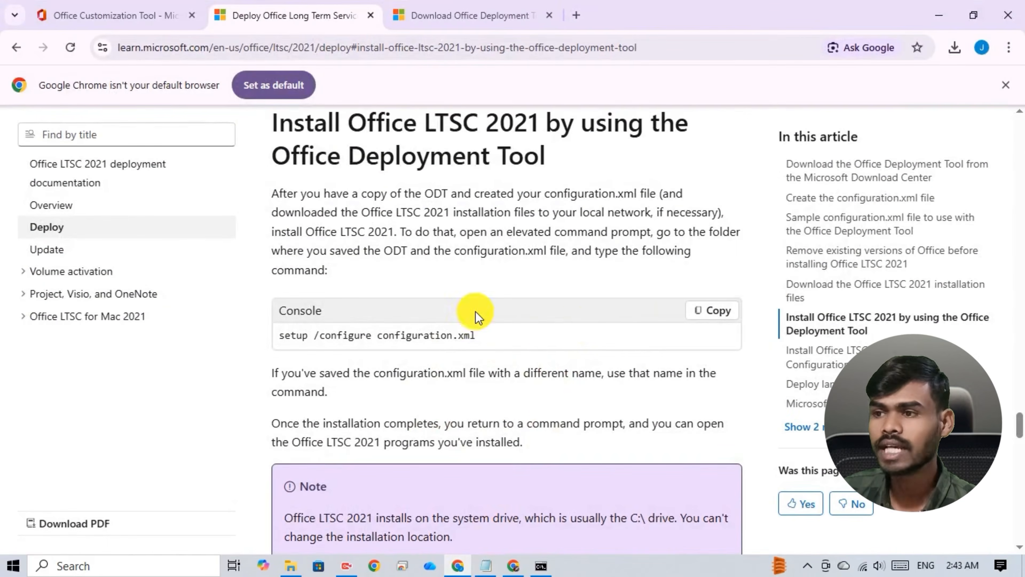
pyautogui.click(712, 310)
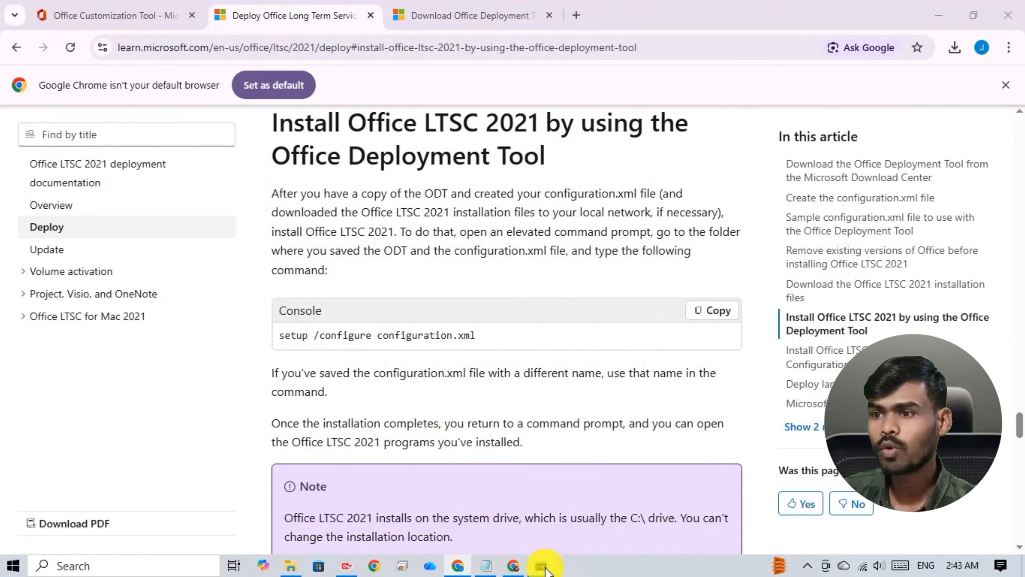
pyautogui.click(541, 566)
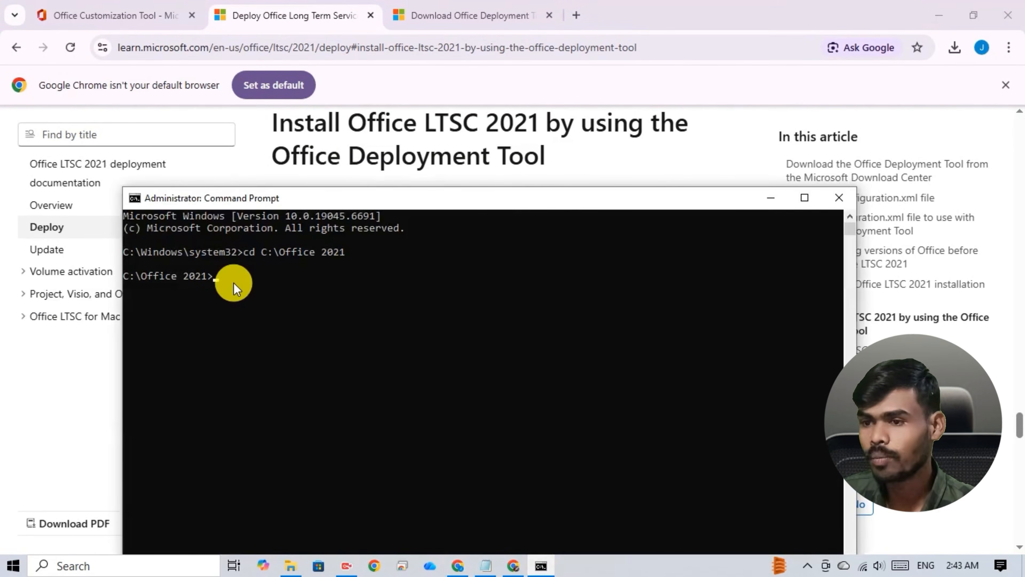
pyautogui.hotkey('ctrl', 'v')
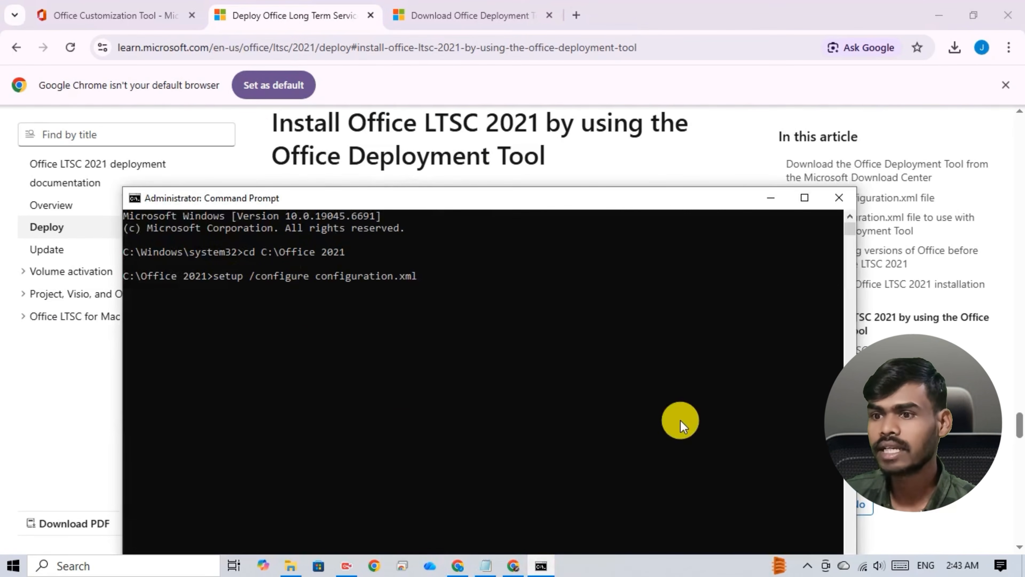
pyautogui.press('Return')
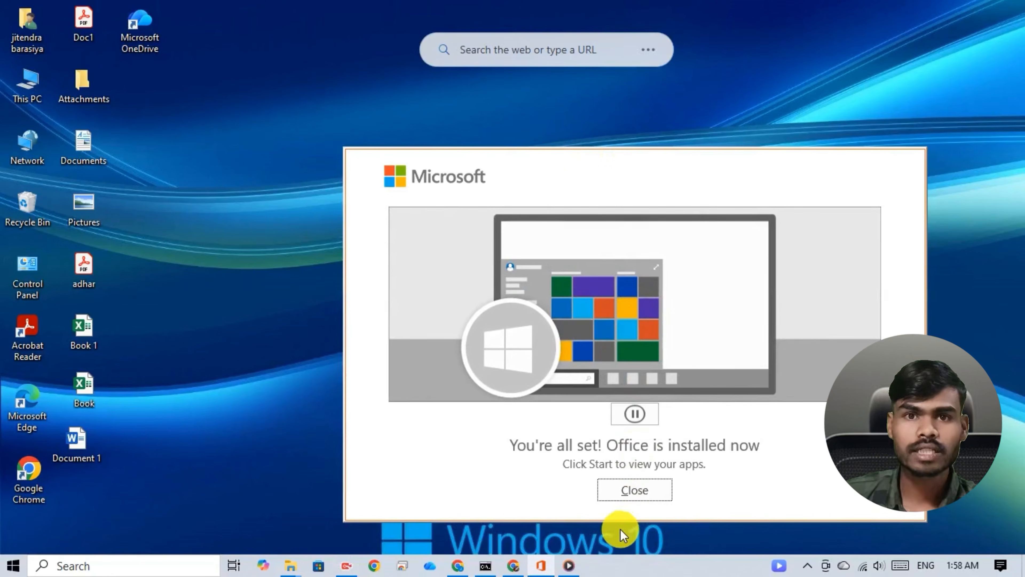
pyautogui.click(624, 495)
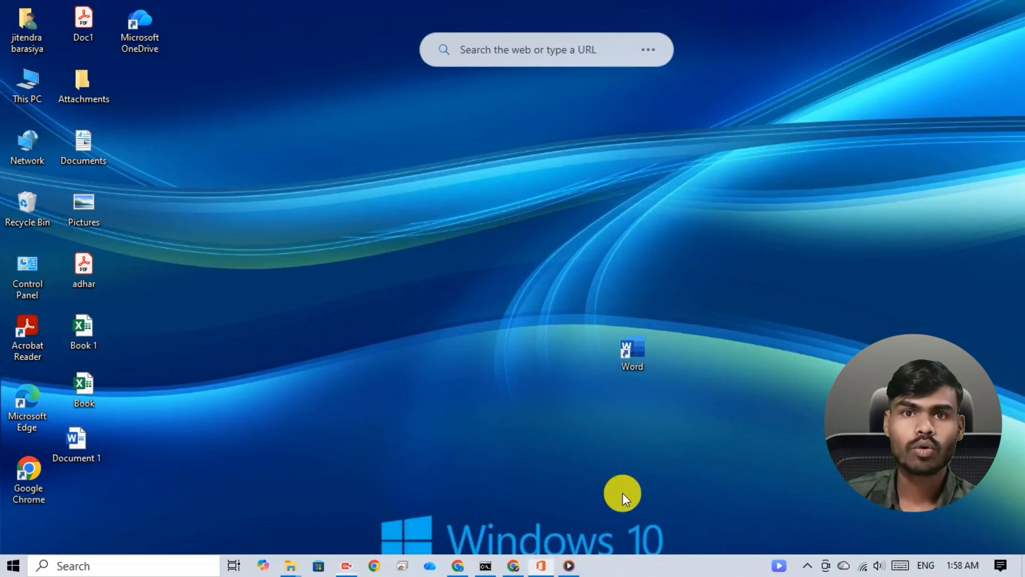